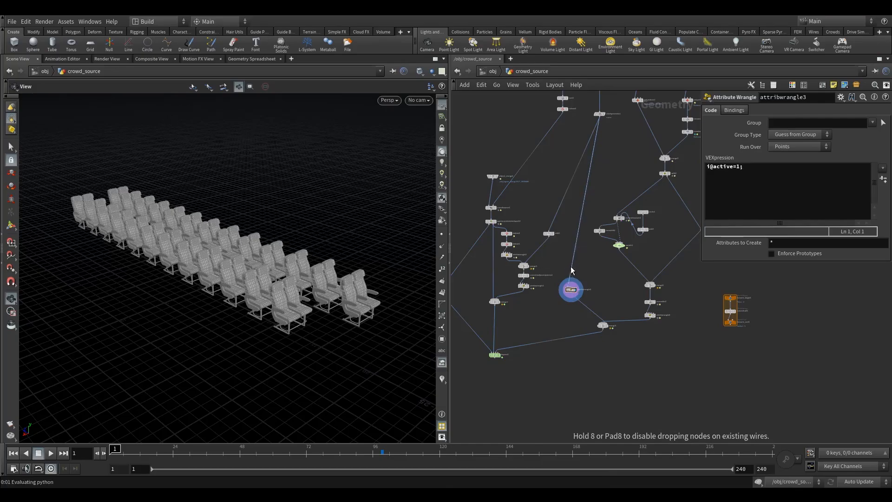
Insert a Group Create node on the wire directly above the attribwrangle3 node
click(570, 266)
drag(288, 284, 95, 225)
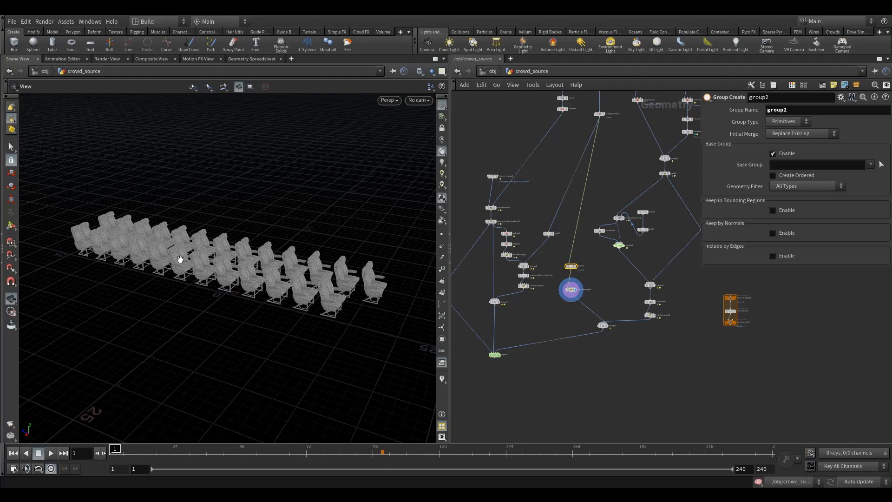
drag(184, 262, 173, 255)
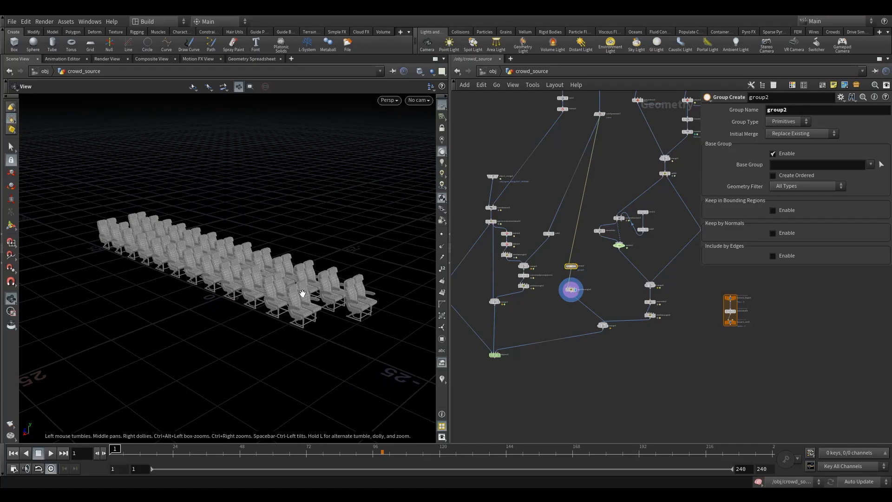
drag(277, 299, 282, 295)
right_drag(283, 294, 324, 271)
middle_drag(325, 270, 270, 289)
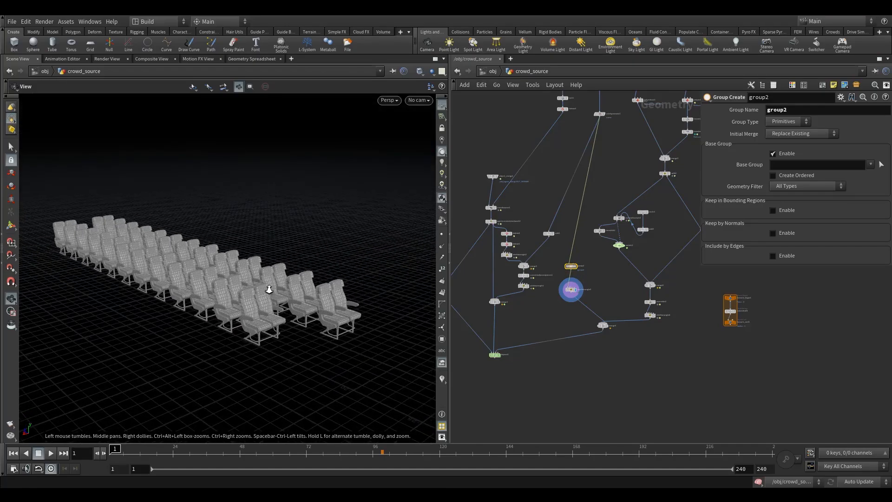
right_drag(270, 289, 264, 294)
drag(264, 295, 276, 298)
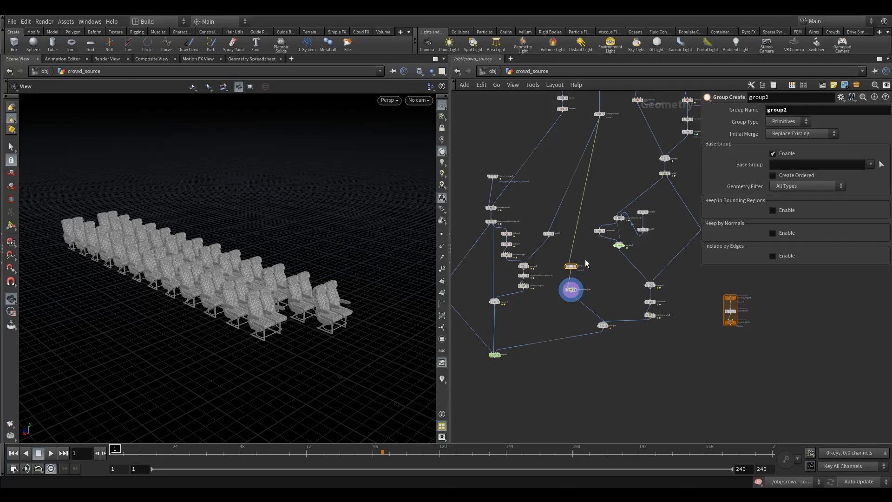
Display the new group node, set its group type to Points and name the group "active"
click(576, 265)
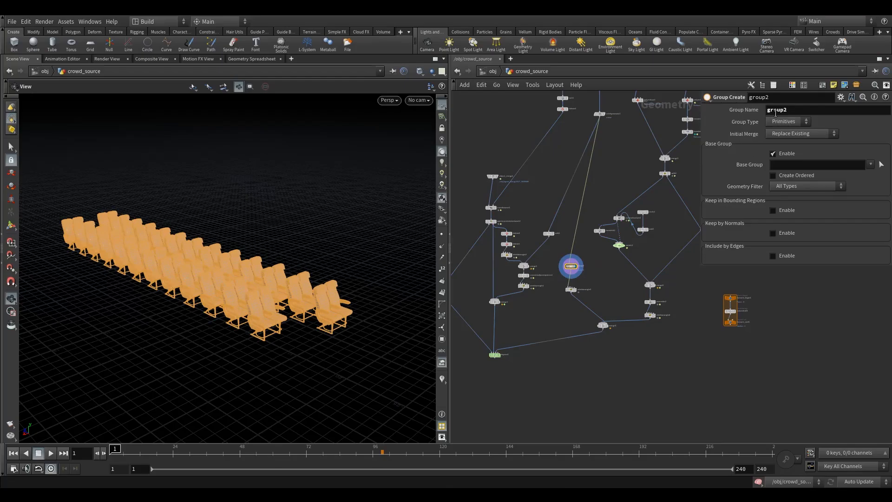
click(788, 121)
click(785, 132)
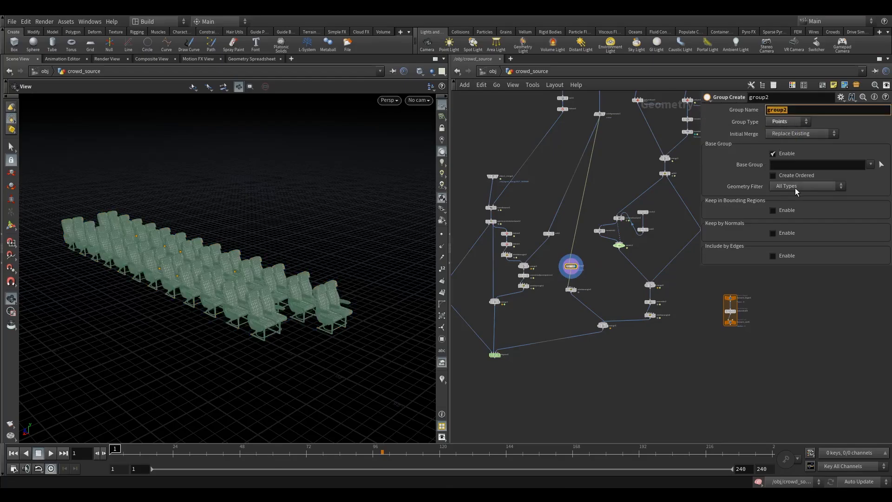
text(active)
key(Return)
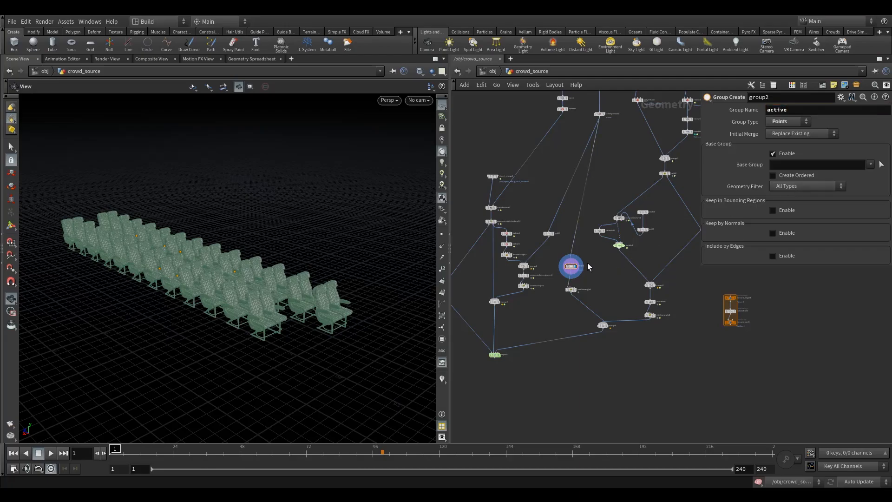
Enable Keep in Bounding Regions with the Bounding Box type and show the box's handles in the viewport
click(774, 210)
click(827, 221)
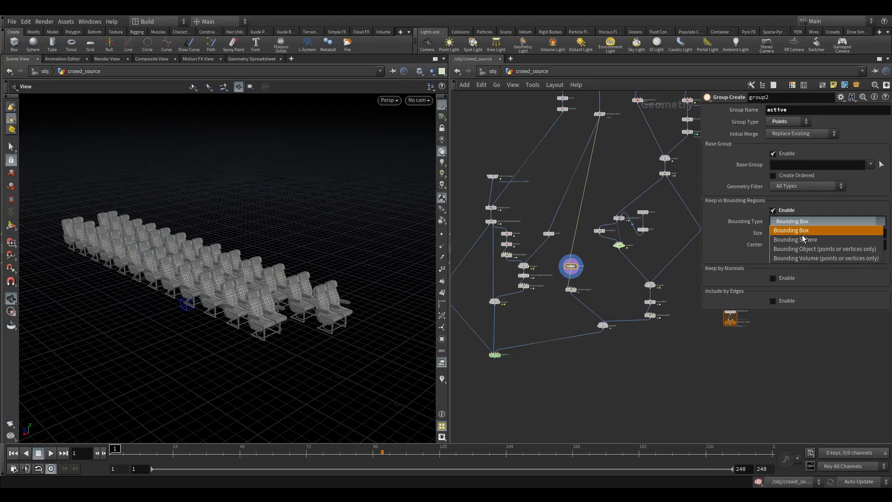
click(803, 221)
click(12, 226)
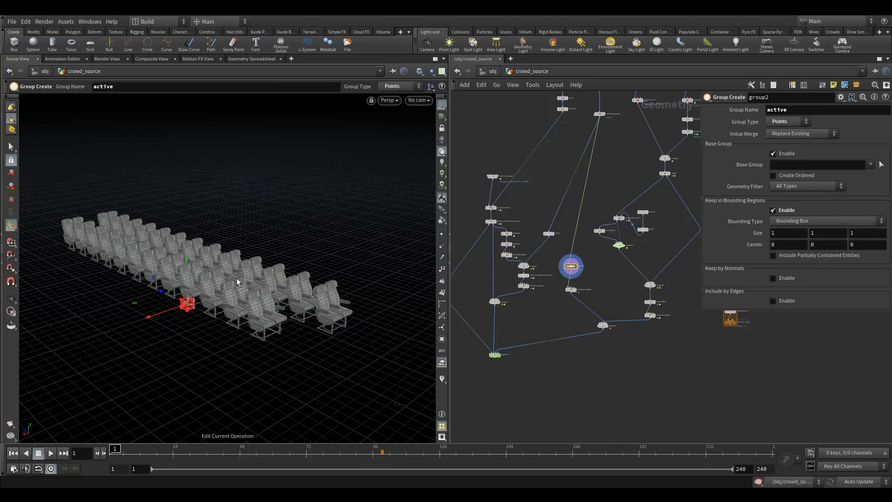
Resize the bounding box to about 14.8 × 9.6 × 26.6 and move it beyond the end of the seat rows, Z center about 34
alt+drag(236, 280, 209, 235)
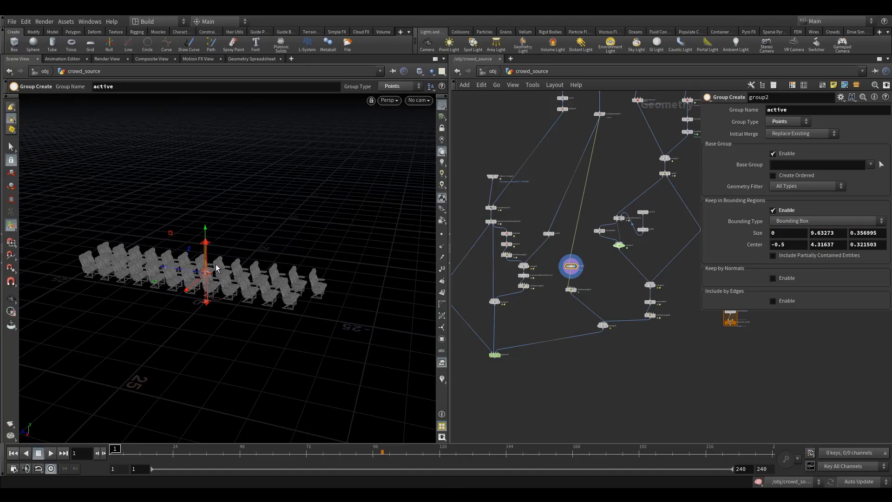
alt+drag(214, 268, 18, 277)
alt+middle_drag(196, 243, 265, 223)
alt+right_drag(264, 223, 237, 229)
alt+drag(237, 229, 219, 236)
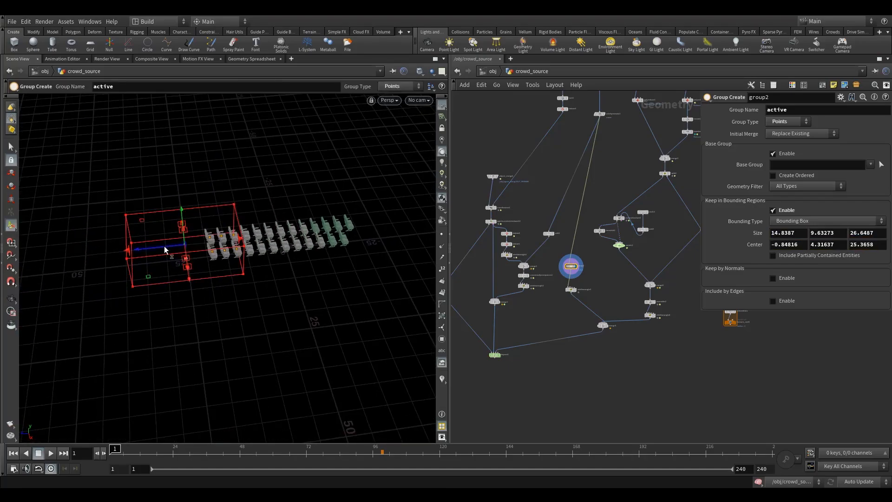
drag(164, 249, 172, 230)
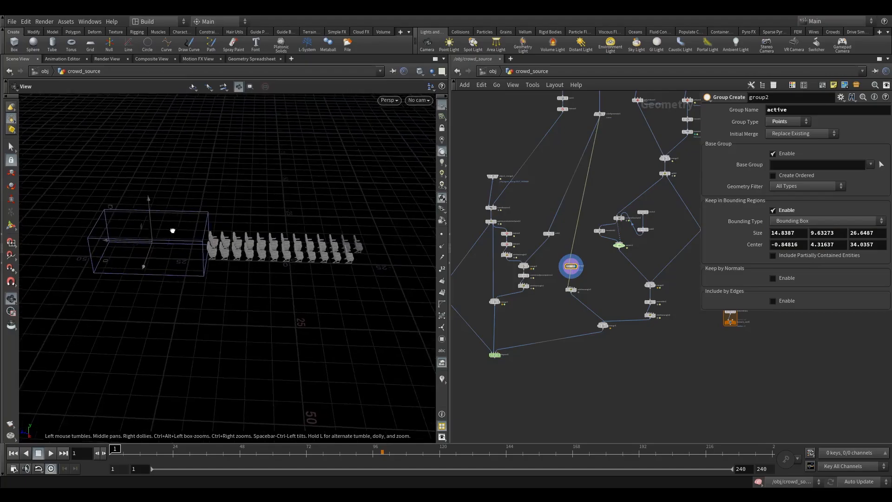
alt+right_drag(172, 230, 237, 237)
alt+drag(238, 237, 216, 241)
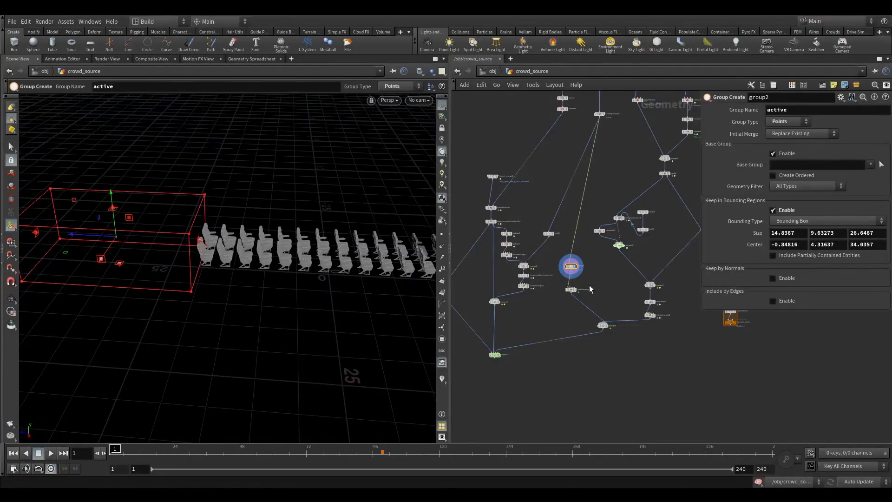
Keyframe the bounding box's Z size at frame 1 and resize the box to about 13.5 × 9.4 × 25.6
middle_drag(591, 283, 610, 276)
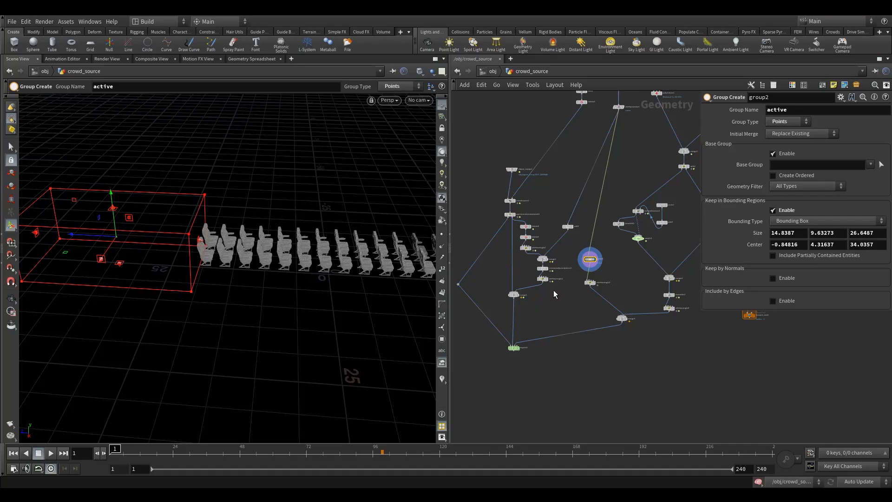
middle_drag(662, 272, 639, 271)
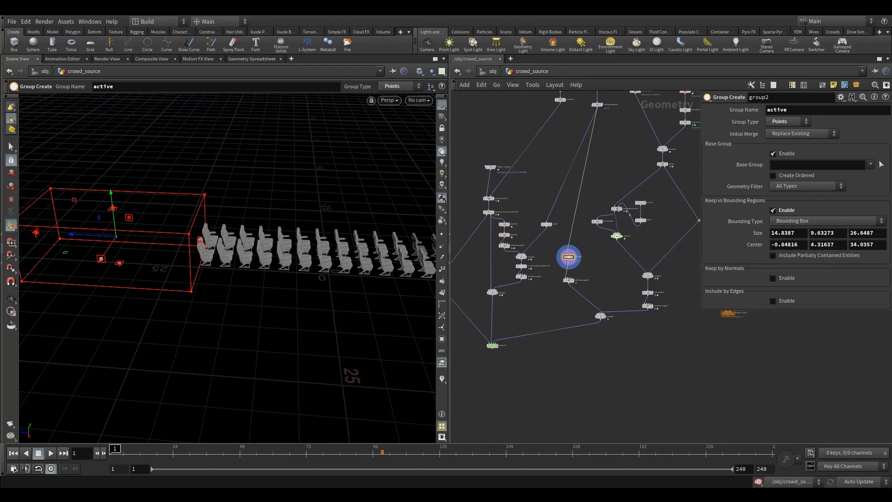
alt+click(875, 233)
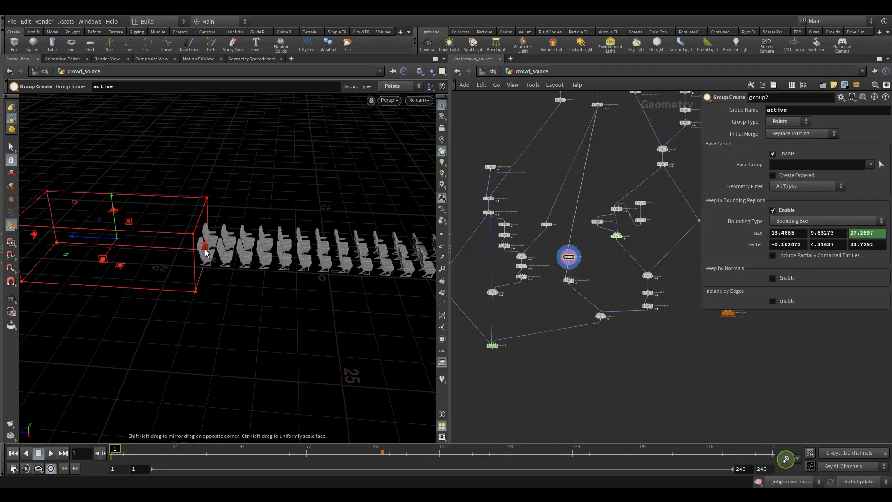
drag(206, 249, 207, 200)
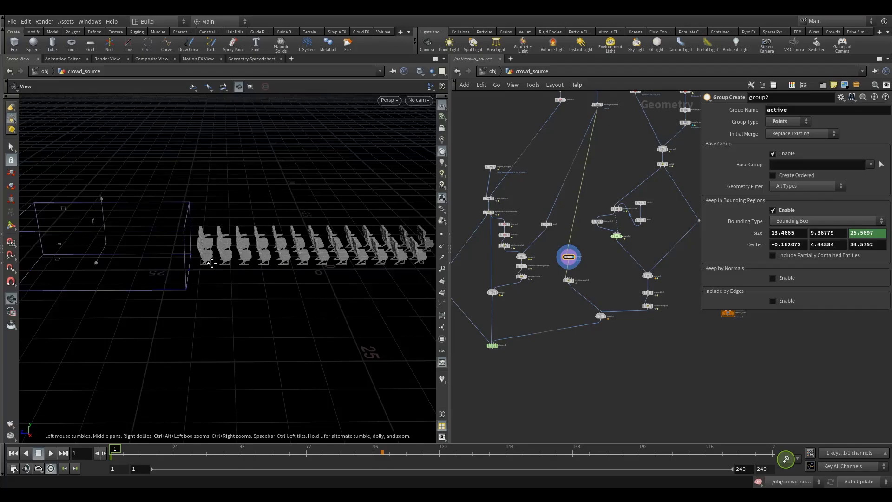
alt+right_drag(207, 199, 243, 236)
alt+drag(243, 236, 196, 385)
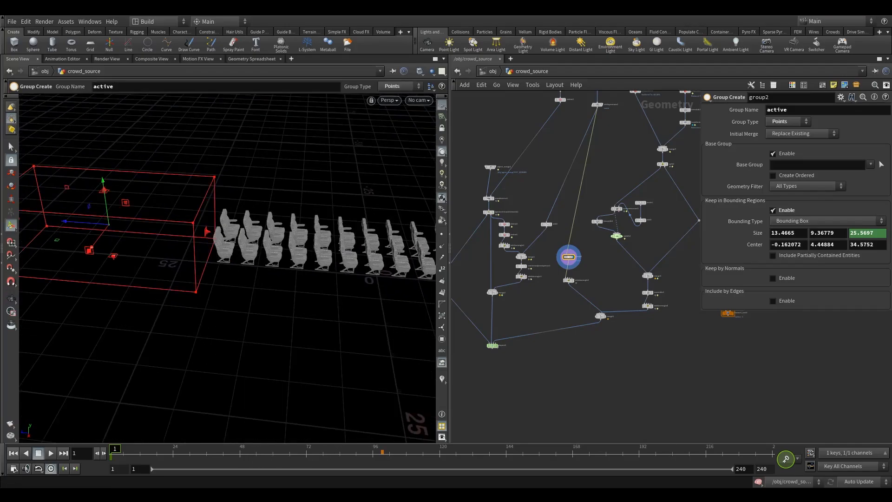
At frame 60, move the bounding box over the first seat rows to Z center about 27.4 and keyframe its Z size
click(273, 458)
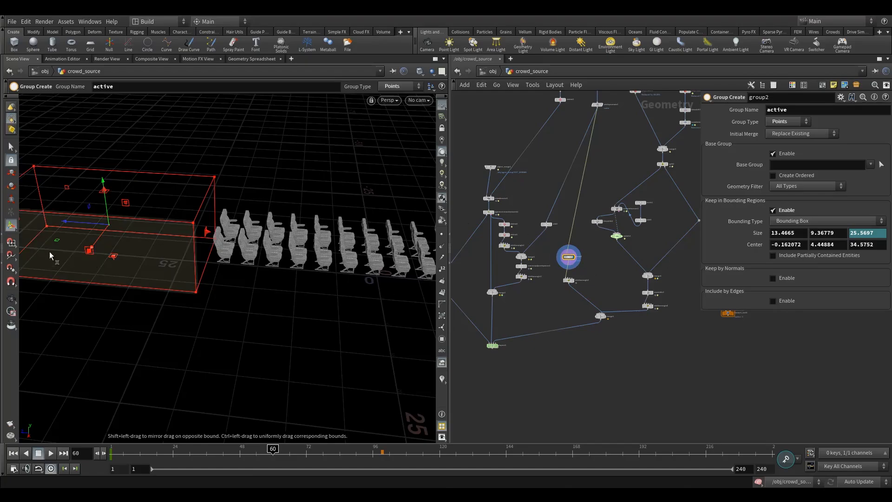
alt+drag(76, 222, 102, 203)
drag(79, 230, 236, 235)
alt+click(858, 232)
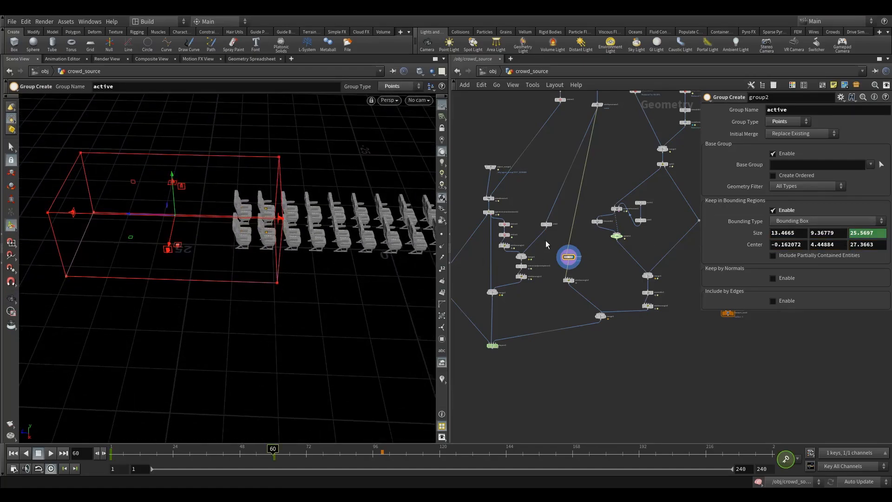
Reposition the bounding box to Z center about 33.8 at frame 1 and about 27.4 at frame 60, and scrub to check the motion
drag(256, 447, 96, 453)
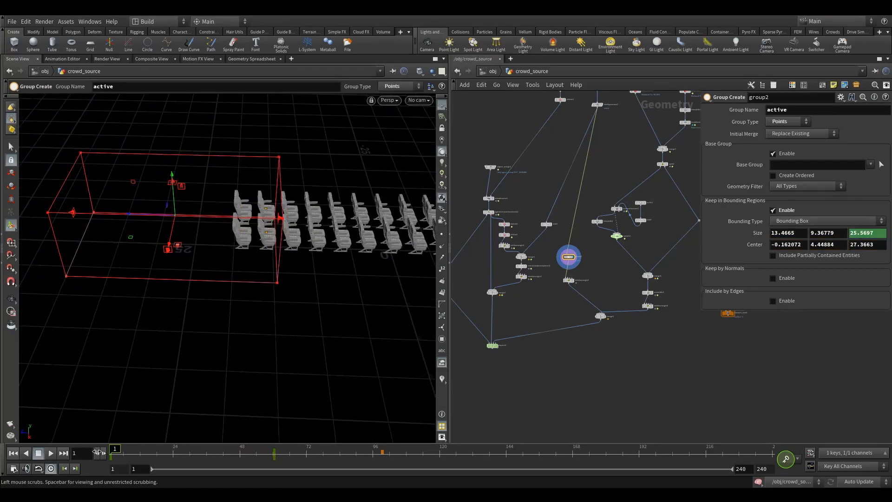
alt+drag(132, 187, 83, 205)
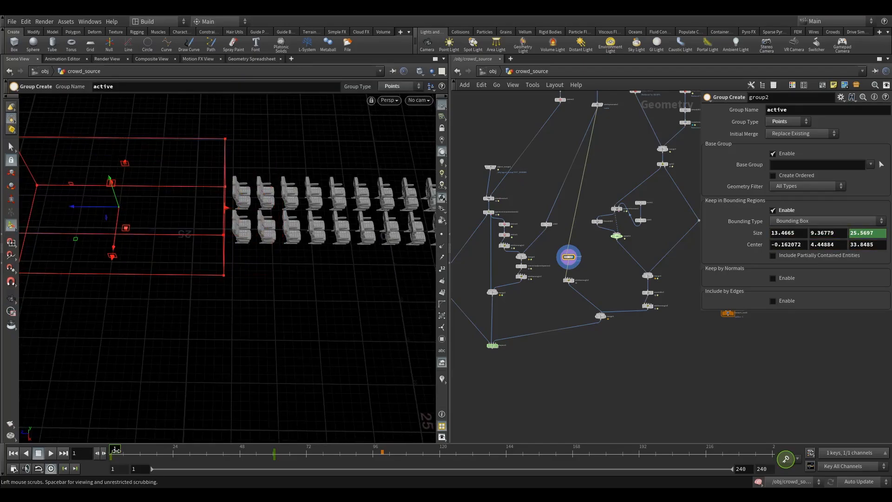
drag(113, 449, 278, 454)
drag(101, 206, 153, 210)
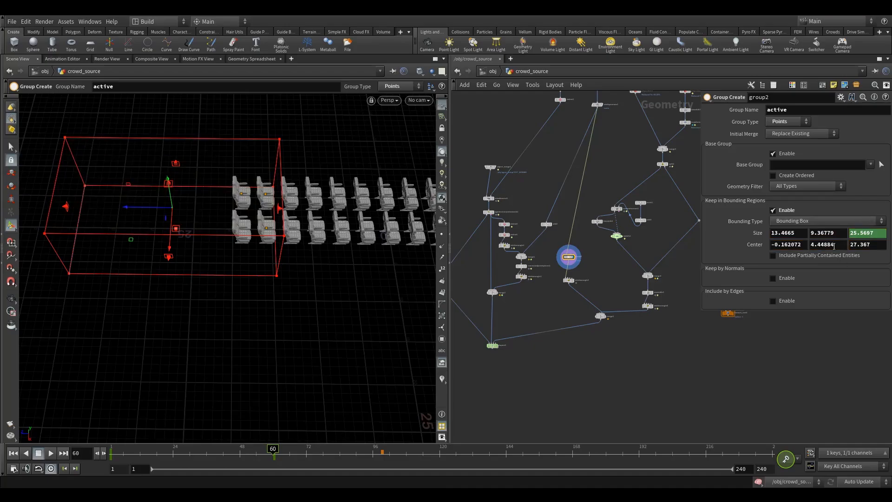
click(259, 450)
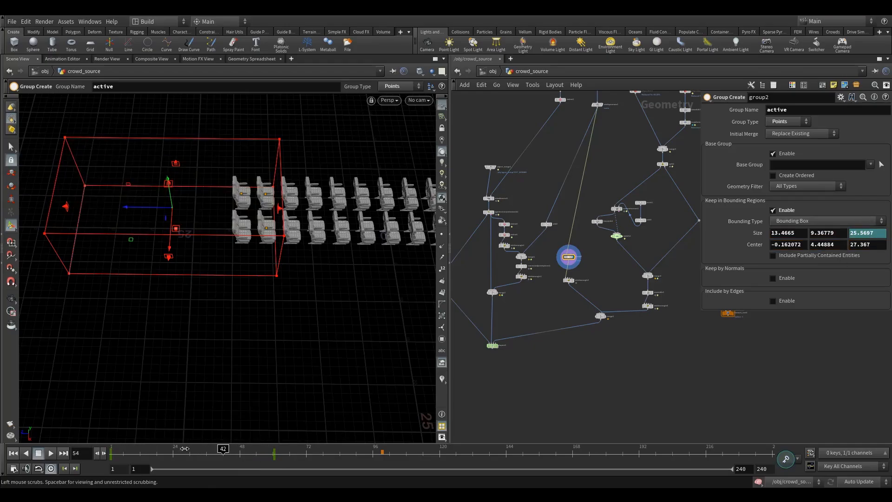
drag(184, 448, 33, 451)
key(space)
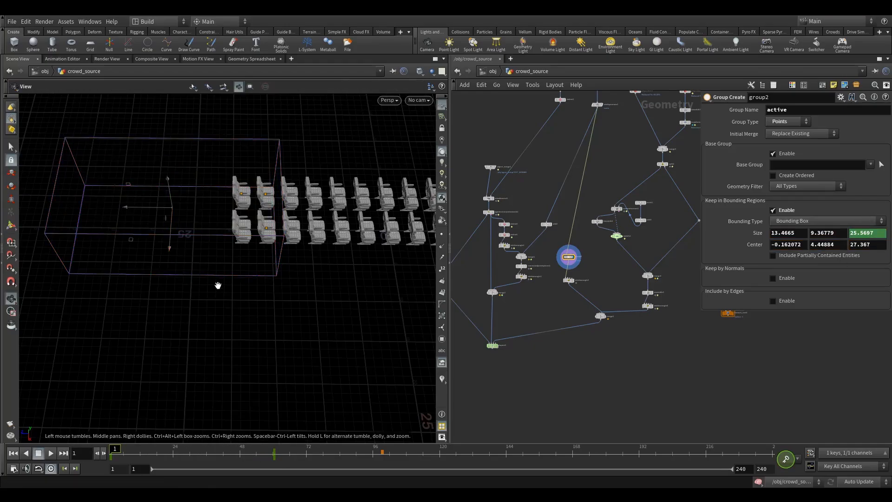
drag(217, 286, 191, 232)
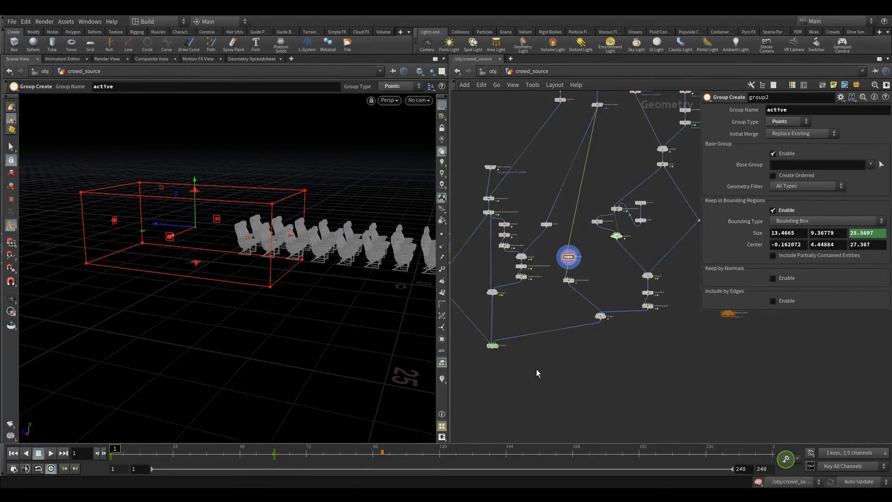
Set the bounding box's Z size to 24.5697 and move it clear of the seats to Z center about 33.3
middle_drag(877, 235, 867, 222)
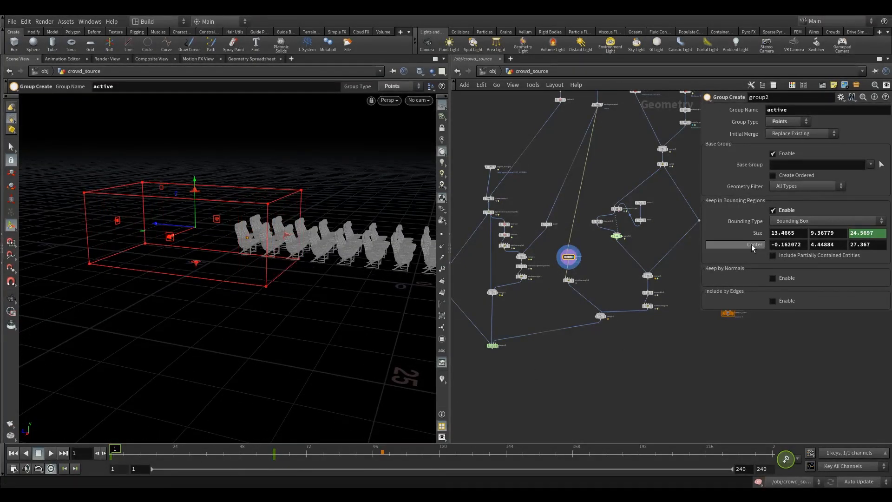
key(space)
drag(231, 235, 250, 255)
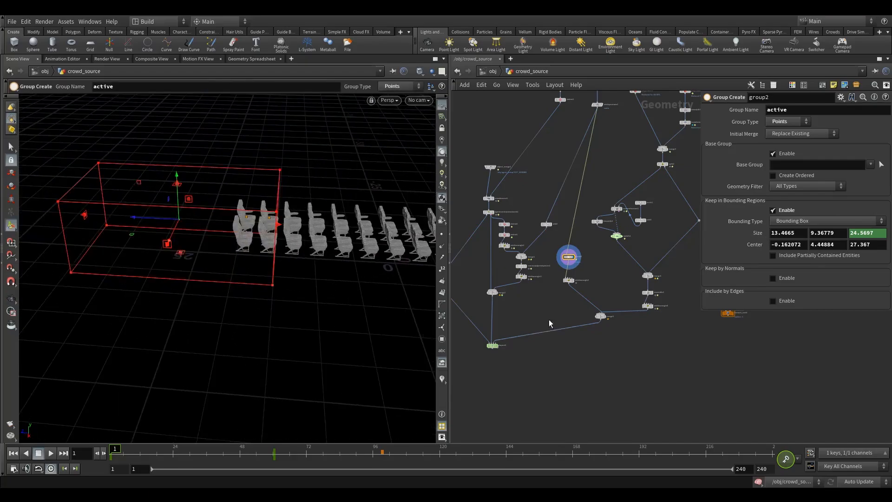
drag(173, 222, 111, 224)
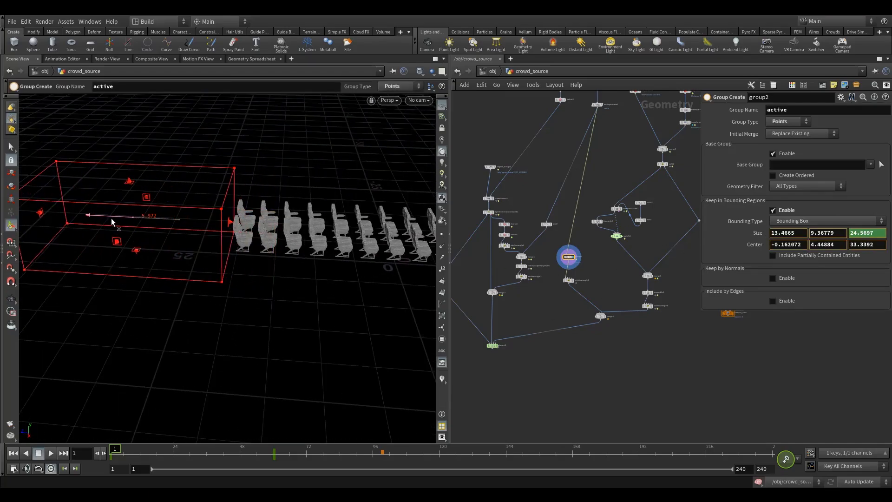
Delete the keyframes from the bounding box's Z size and keyframe its Z center at frame 1
right_click(880, 233)
click(780, 340)
right_click(873, 245)
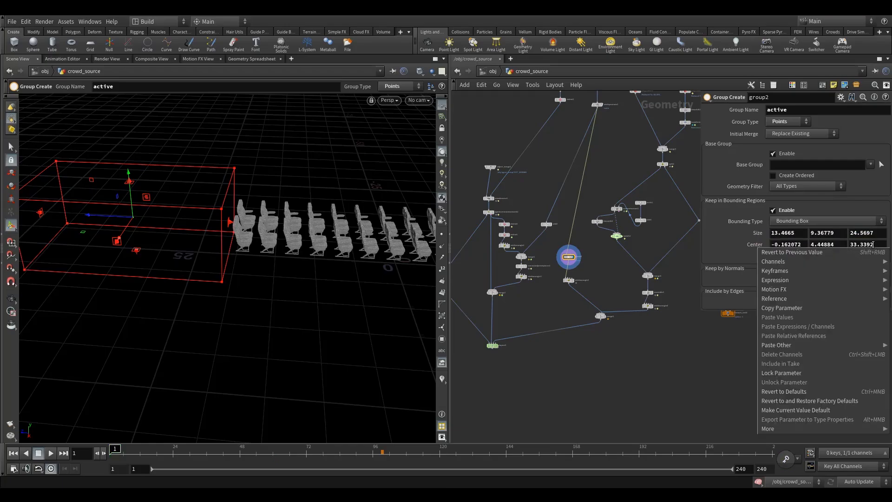
click(873, 245)
alt+click(878, 245)
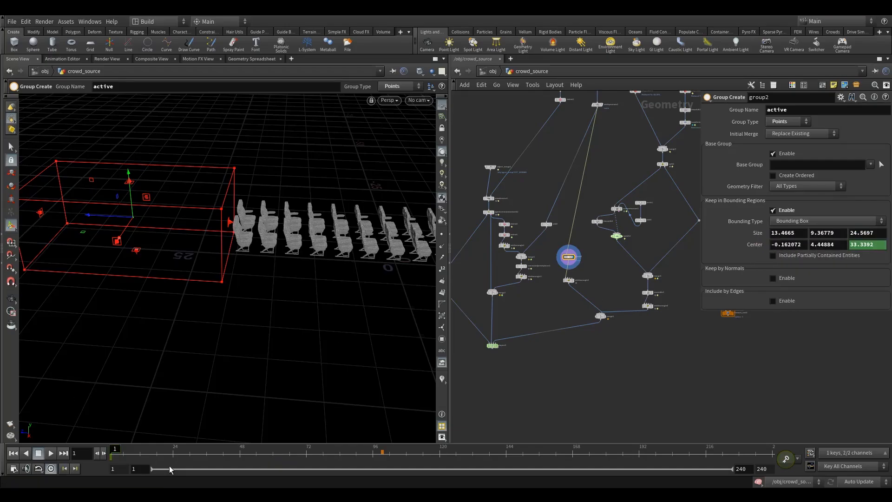
At frame 60, move the bounding box over the first seat rows to Z center about 27.2 and keyframe that position
click(273, 462)
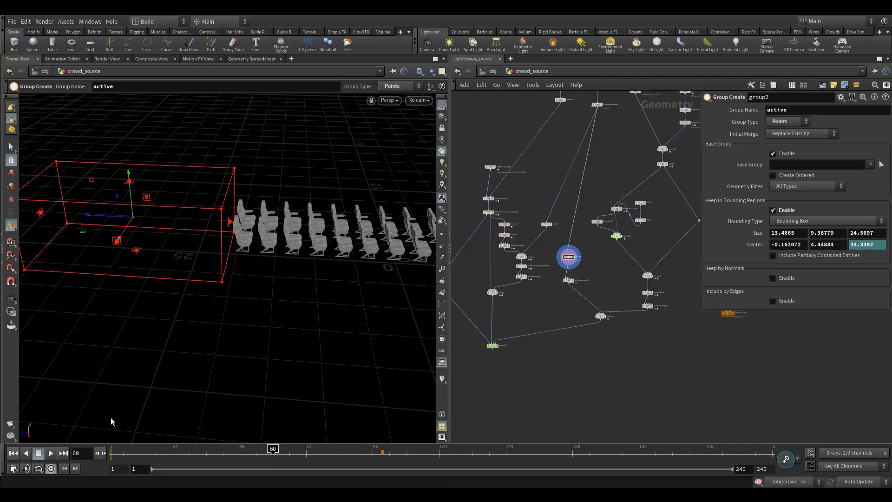
drag(99, 215, 144, 224)
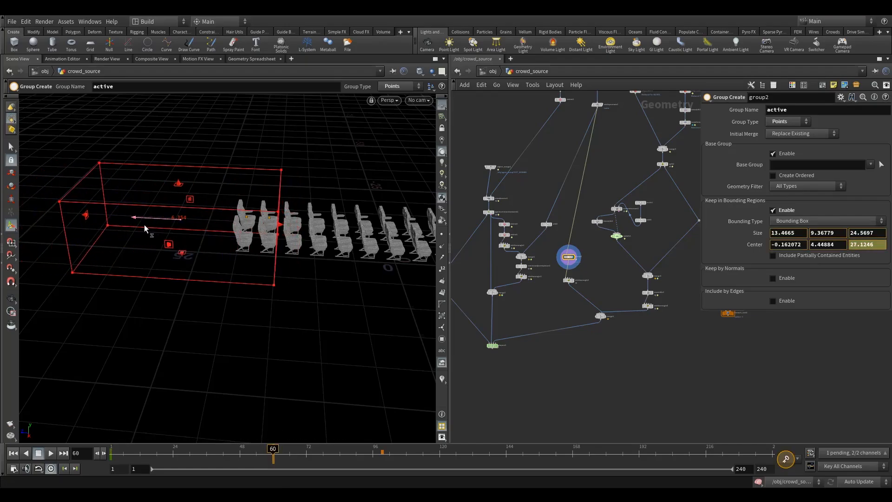
alt+drag(271, 180, 271, 201)
key(Return)
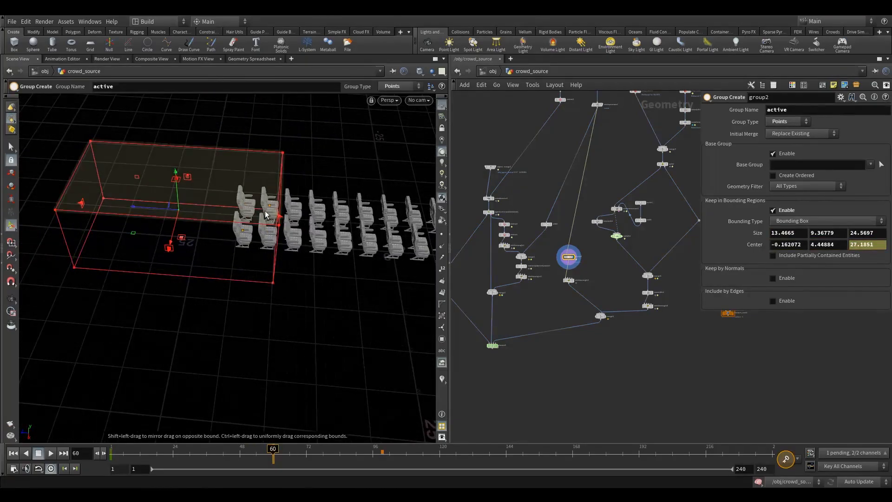
click(786, 459)
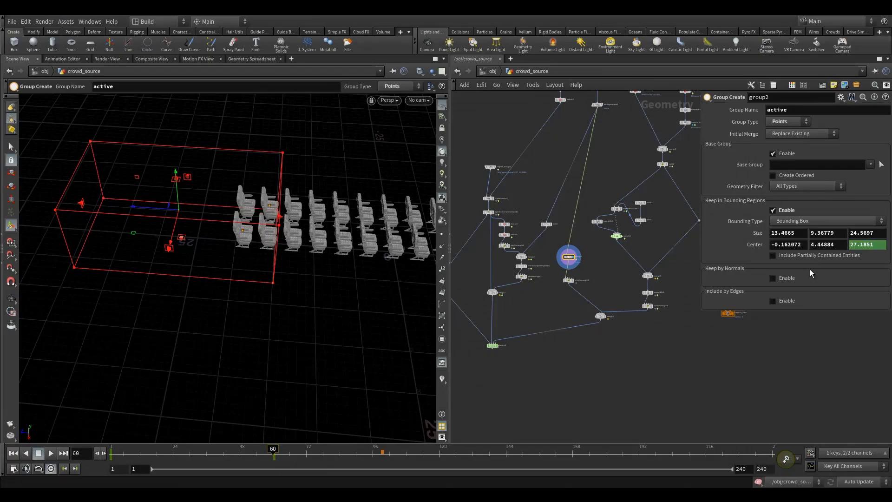
Keyframe the bounding box's current Z center at frame 90
mouse_move(258, 453)
mouse_down()
mouse_move(248, 450)
mouse_move(273, 451)
mouse_up()
drag(274, 451, 359, 459)
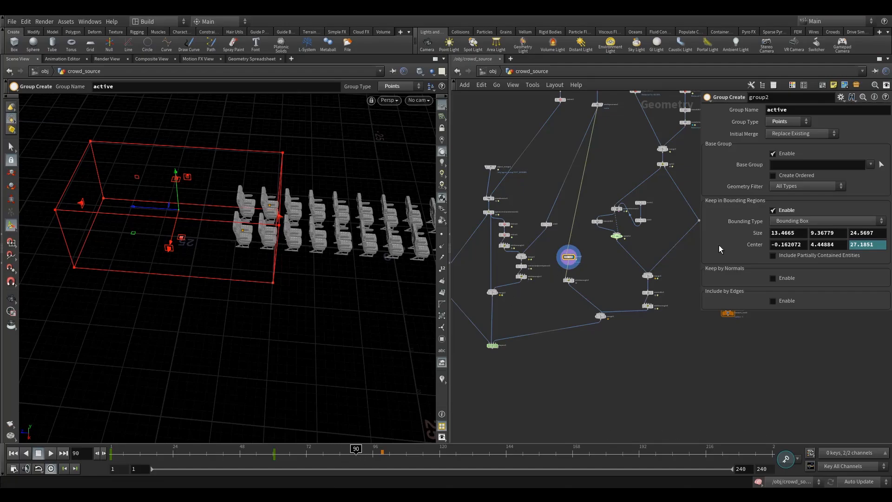
alt+click(875, 241)
At frame 60, move the bounding box back off the seats to Z center about 34.9 and check the motion up to frame 90
mouse_move(359, 458)
mouse_down()
mouse_move(111, 459)
mouse_move(273, 459)
mouse_up()
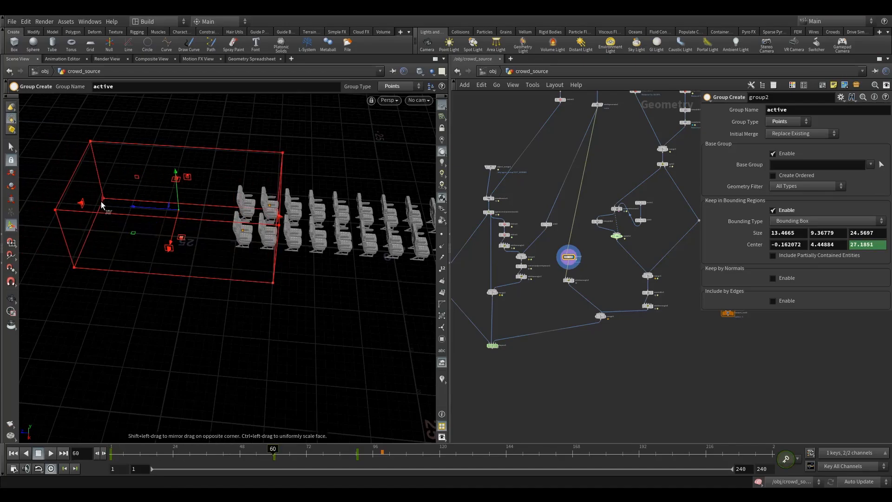
drag(143, 211, 81, 205)
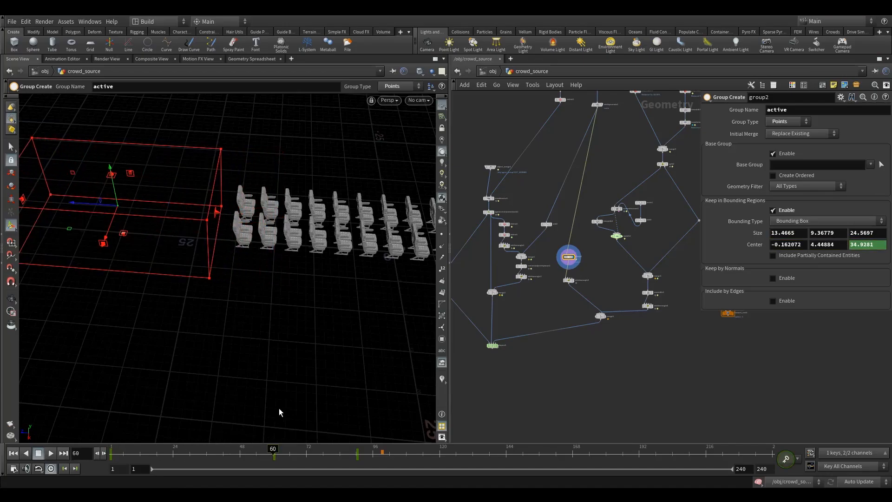
drag(274, 449, 358, 456)
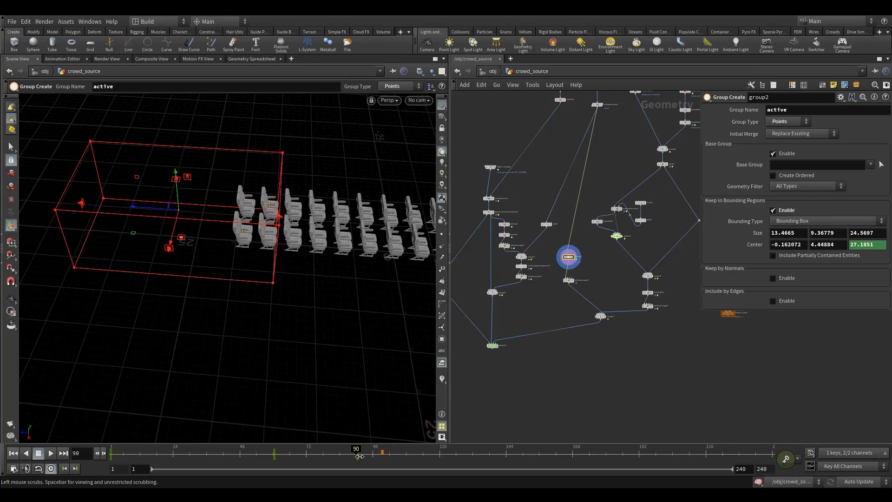
Keyframe the Z center at frame 130 and move the bounding box over more seat rows to Z center about 12.2
alt+drag(282, 279, 234, 217)
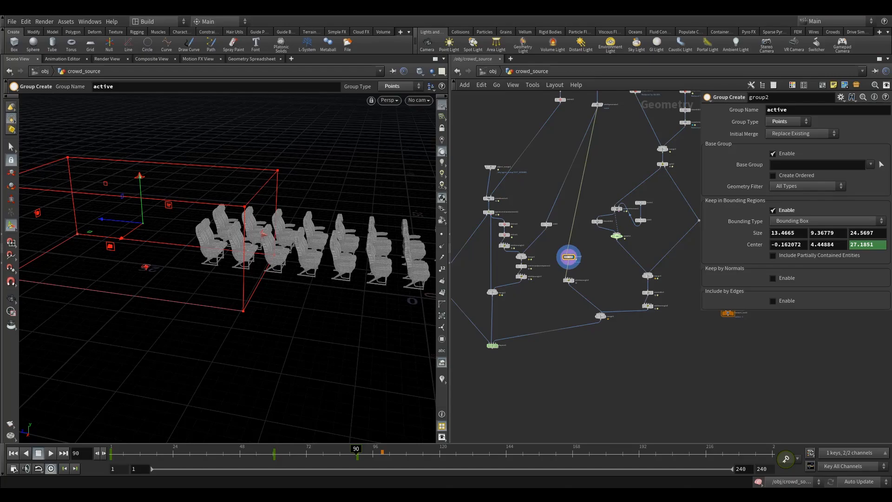
drag(356, 459, 465, 459)
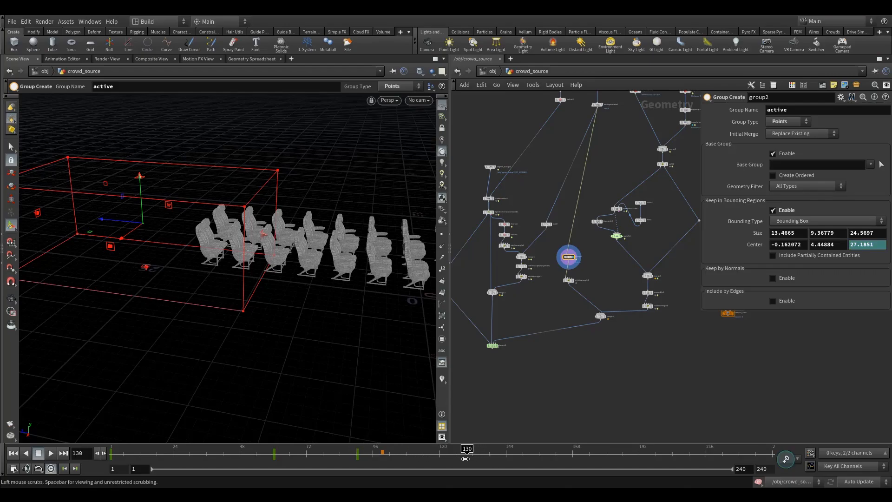
alt+click(879, 244)
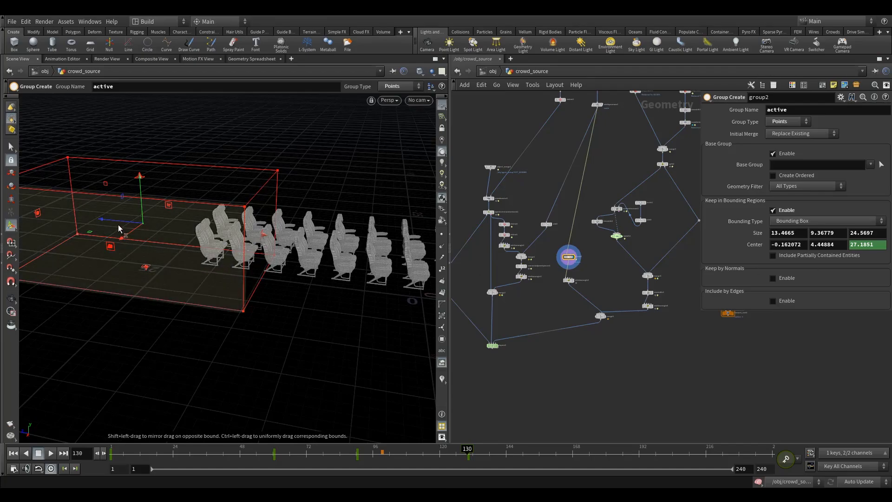
drag(115, 228, 237, 272)
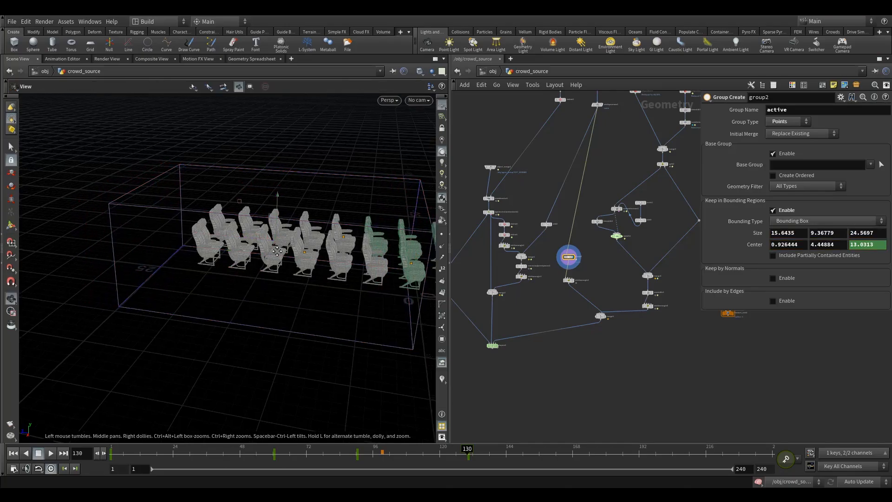
alt+middle_drag(237, 271, 220, 261)
alt+drag(221, 260, 251, 248)
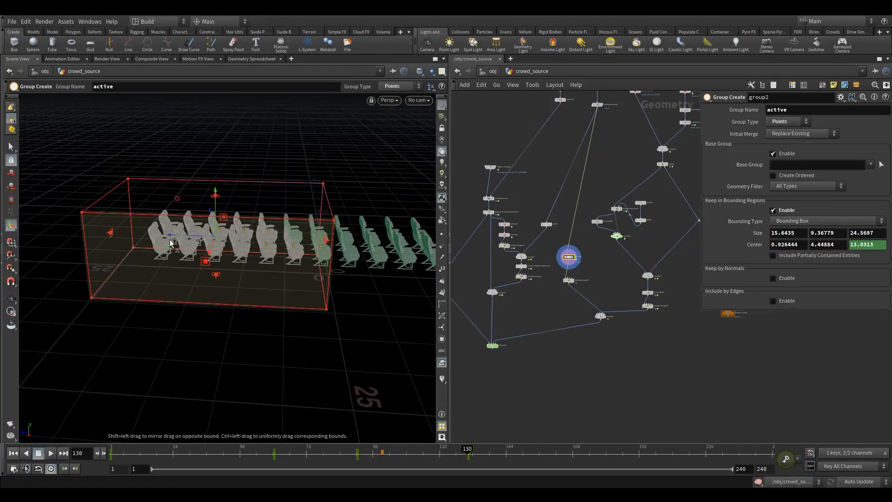
drag(173, 238, 182, 239)
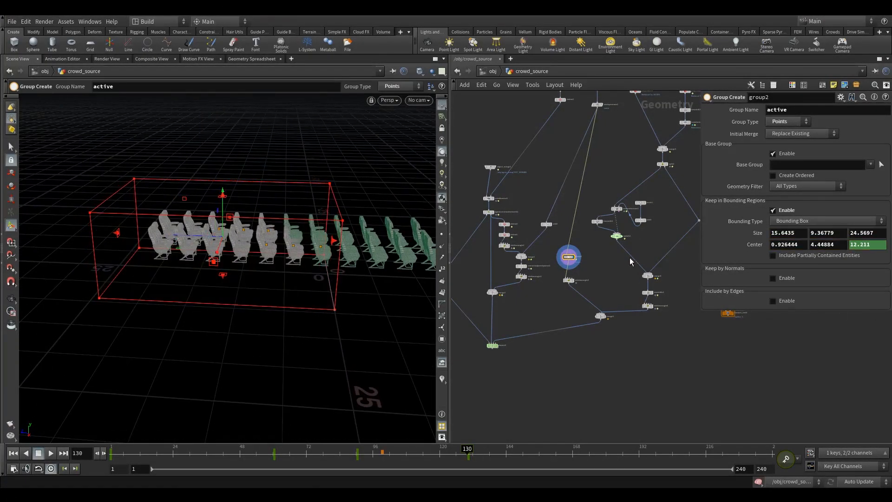
Scrub between frames 89 and 130 to examine how the bounding box sweeps across the seat rows
mouse_move(360, 449)
mouse_down()
mouse_move(165, 446)
mouse_move(280, 448)
mouse_move(353, 462)
mouse_up()
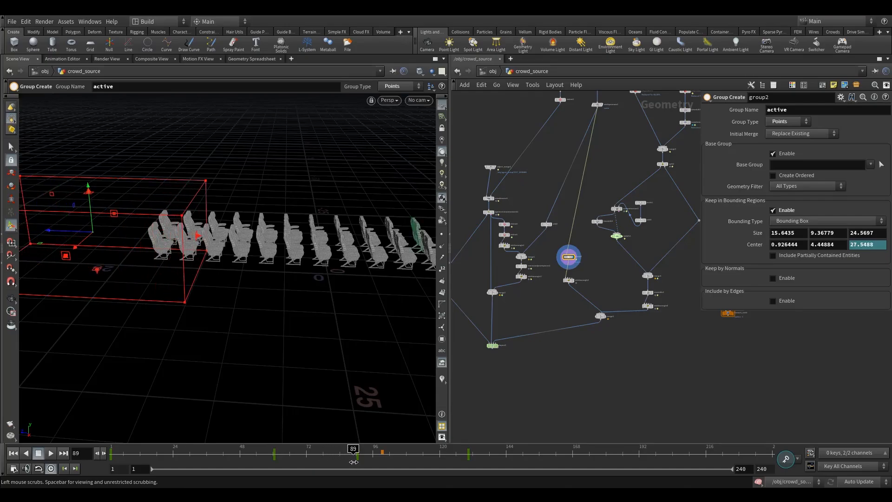
alt+drag(259, 222, 241, 250)
key(Return)
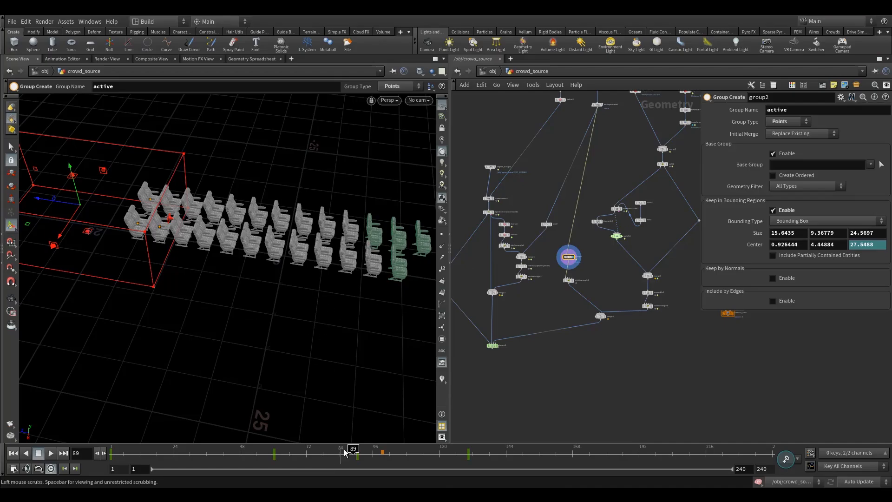
drag(353, 449, 467, 463)
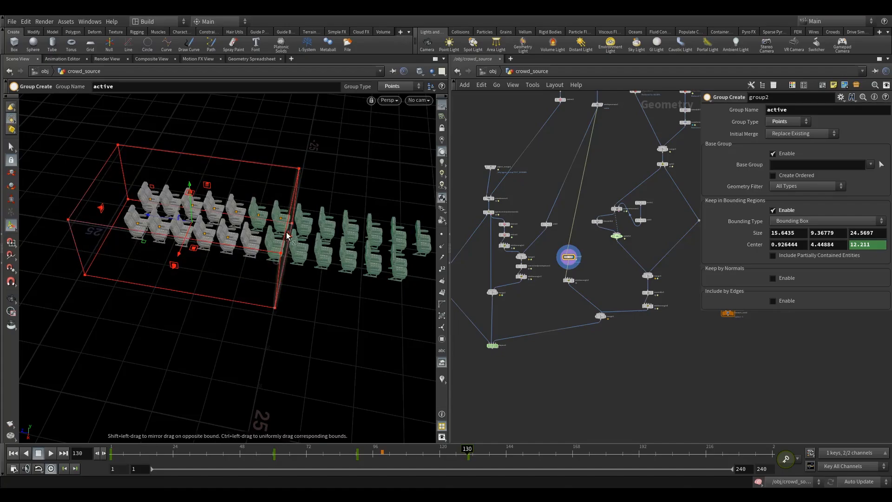
Restrict the attribwrangle3 node to the active group
alt+drag(212, 272, 181, 237)
middle_drag(550, 295, 538, 320)
scroll(538, 321, up, 3)
drag(558, 311, 593, 286)
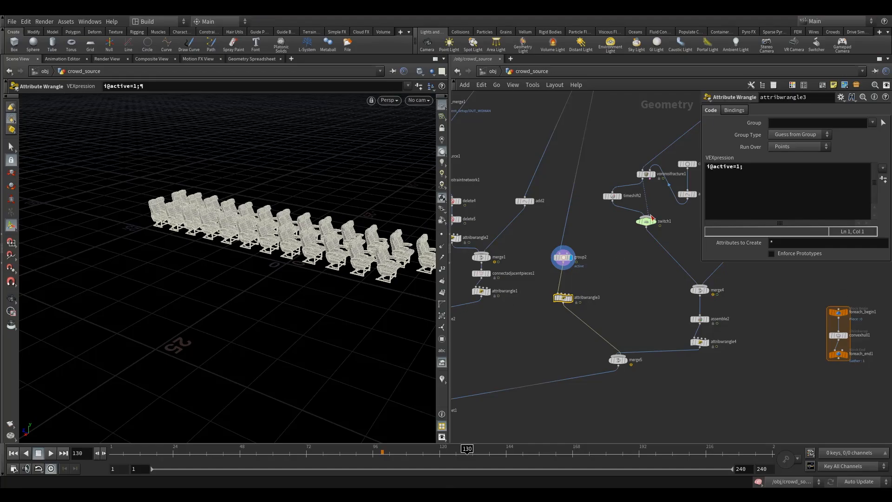
click(710, 168)
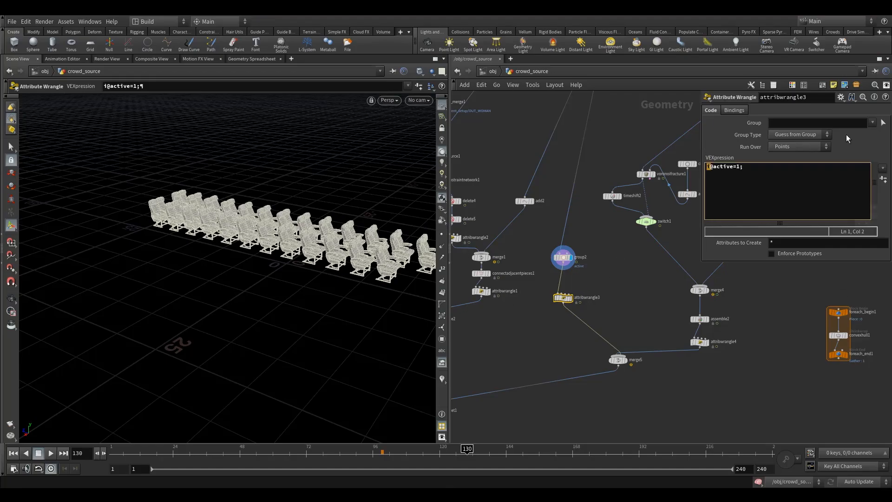
click(874, 123)
click(879, 134)
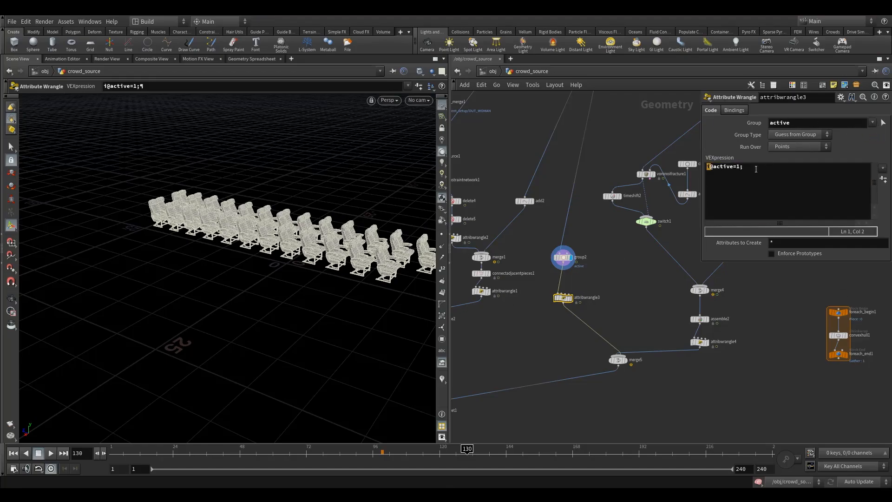
Display the output of attribwrangle3 and move the node slightly farther below group2 in the network
click(706, 171)
click(570, 301)
click(570, 299)
click(803, 124)
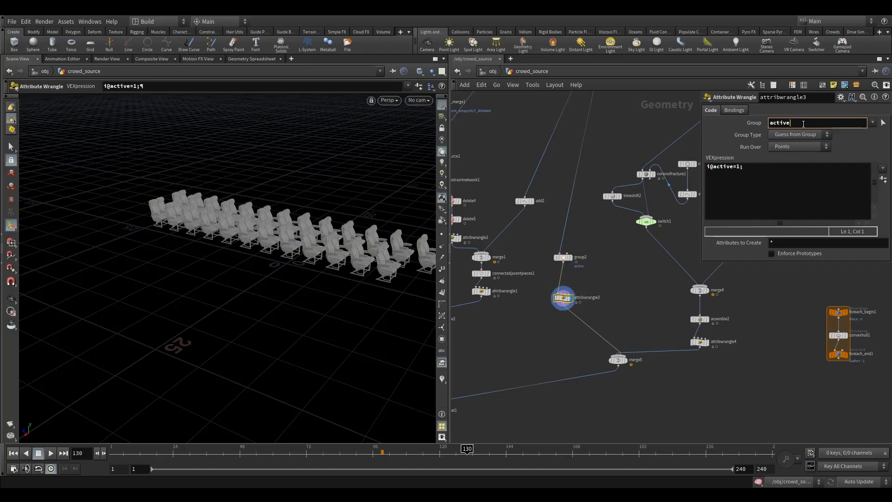
click(561, 301)
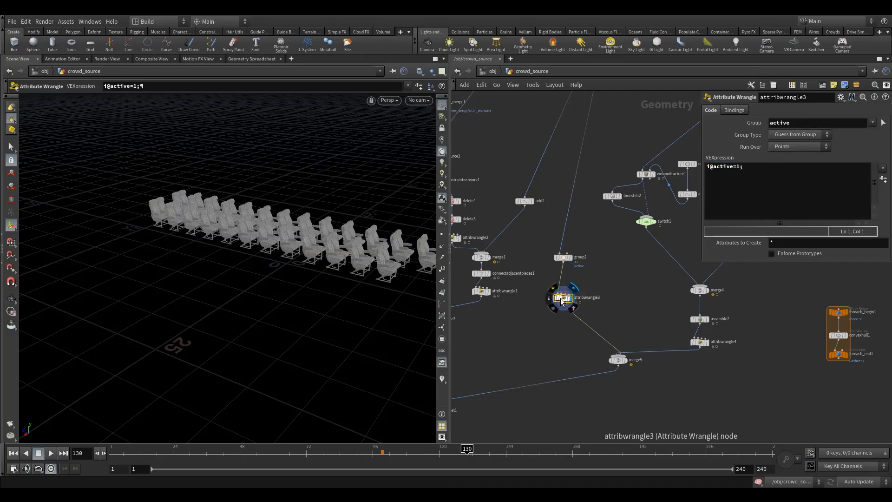
drag(562, 301, 564, 315)
click(776, 217)
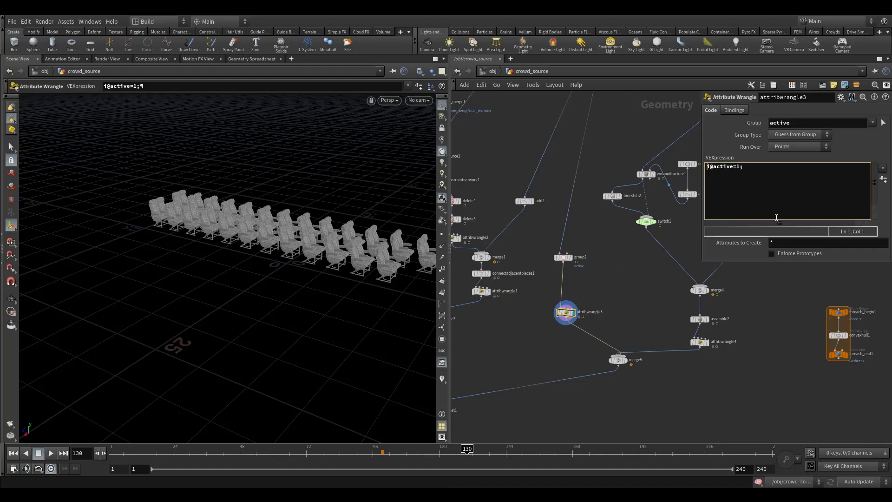
key(Return)
text(if(rand)
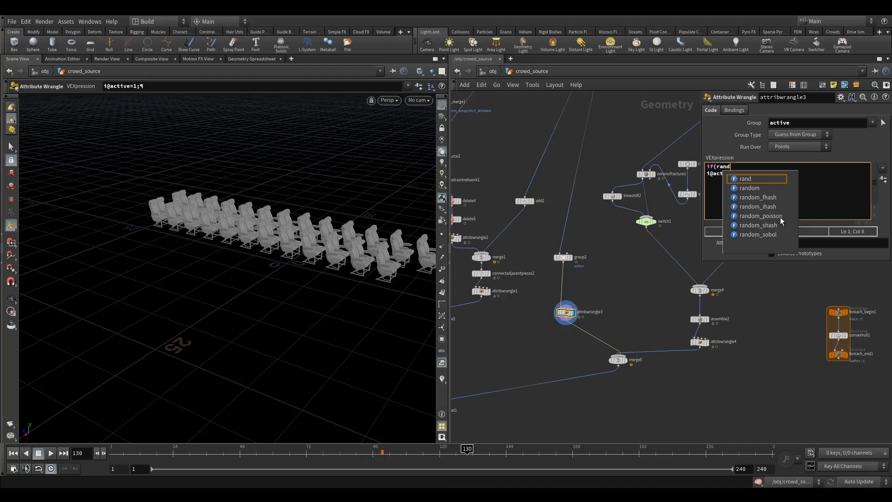
text((@)
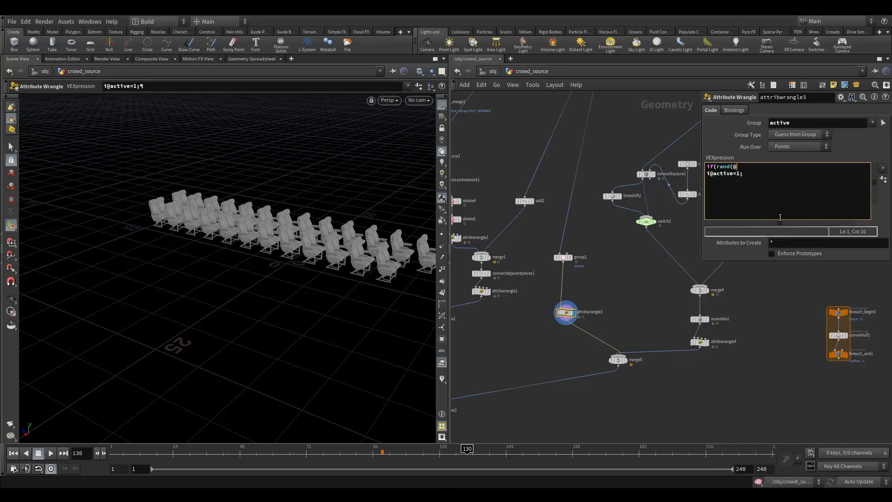
text(ptnum)<ch)
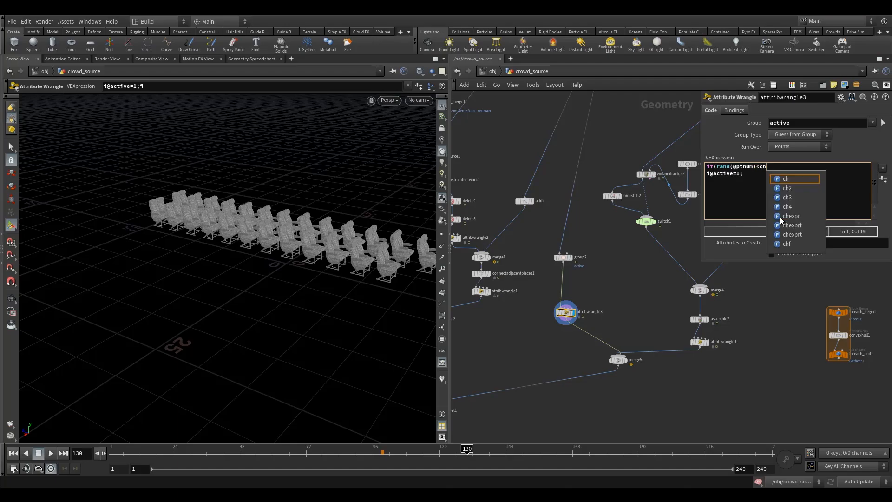
text(f)
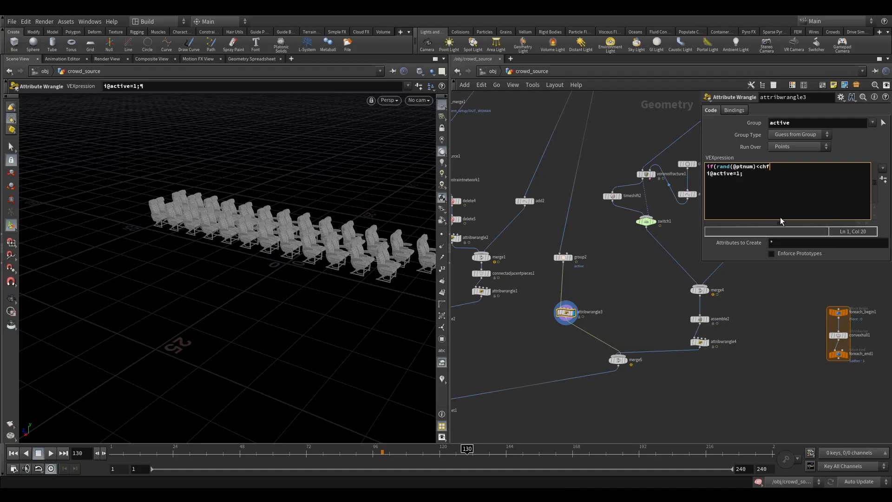
text(()
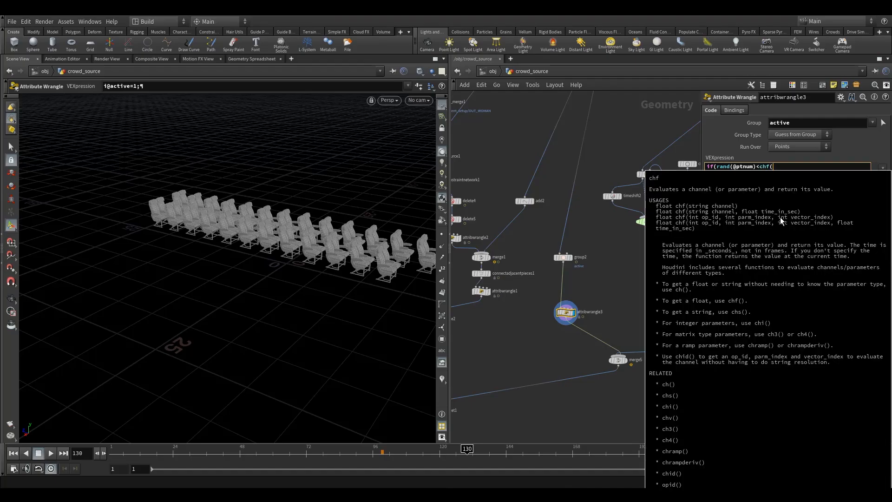
text("active)
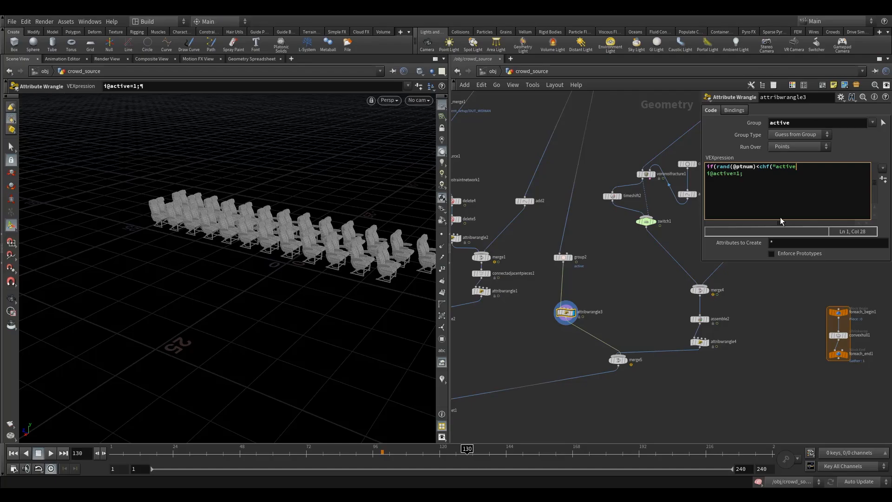
text(")))
Enclose the i@active=1; line in curly braces as the body of the if condition
key(Down)
key(Down)
text(})
key(Right)
key(Right)
key(Right)
key(Right)
key(Right)
key(Right)
key(Right)
key(Right)
key(Down)
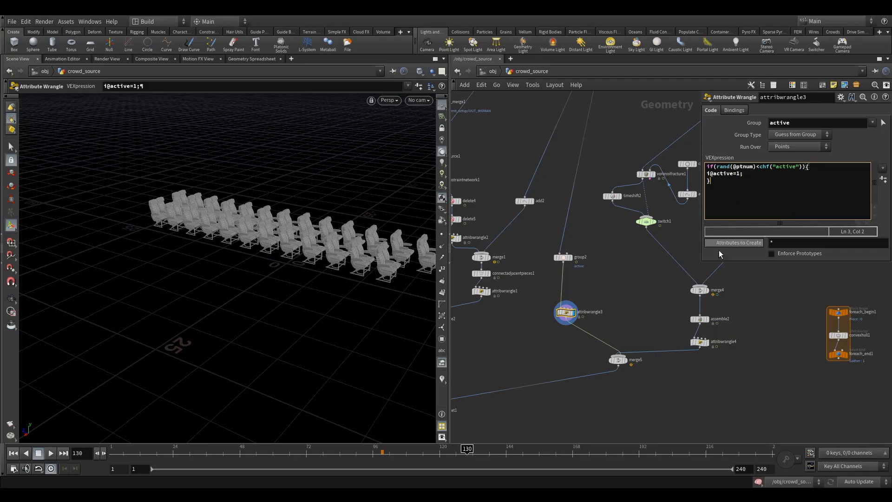
Set the wrangle's Active parameter, generated from the chf channel, to 0.8
click(743, 263)
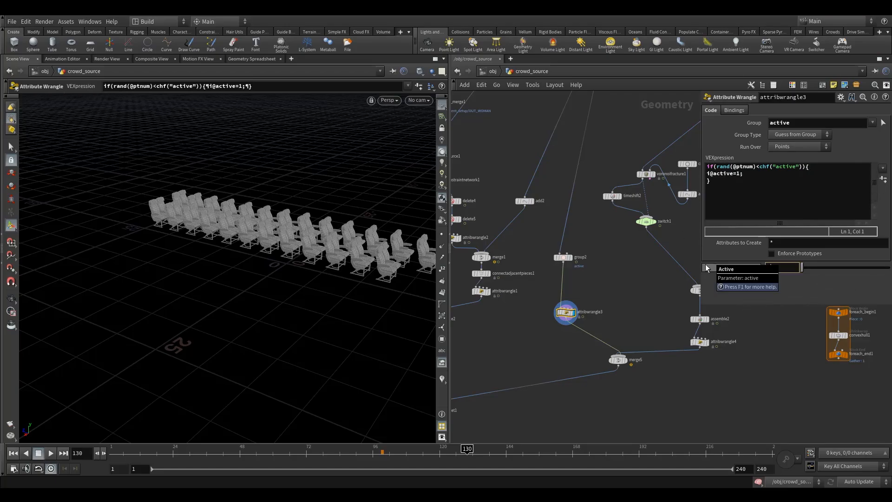
key(Return)
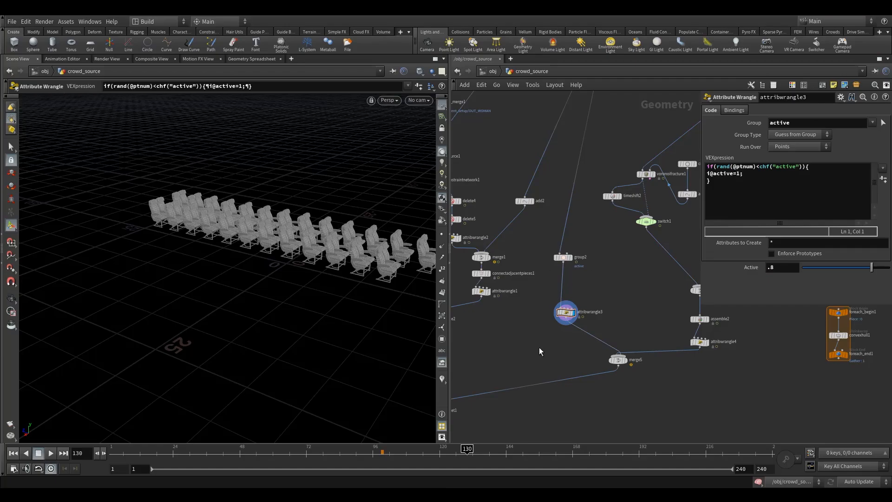
Add a Color node branching off attribwrangle3 and display its output
middle_drag(539, 347, 533, 320)
drag(534, 317, 548, 331)
key(Tab)
text(col)
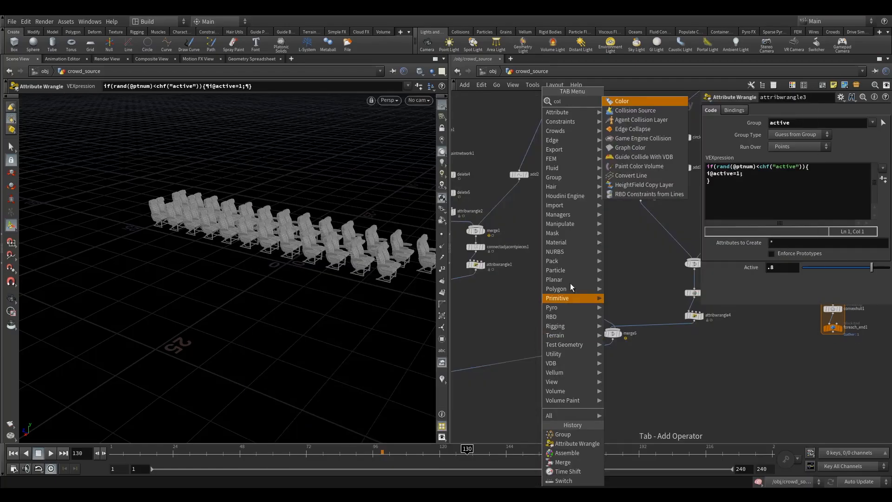
click(635, 101)
click(536, 316)
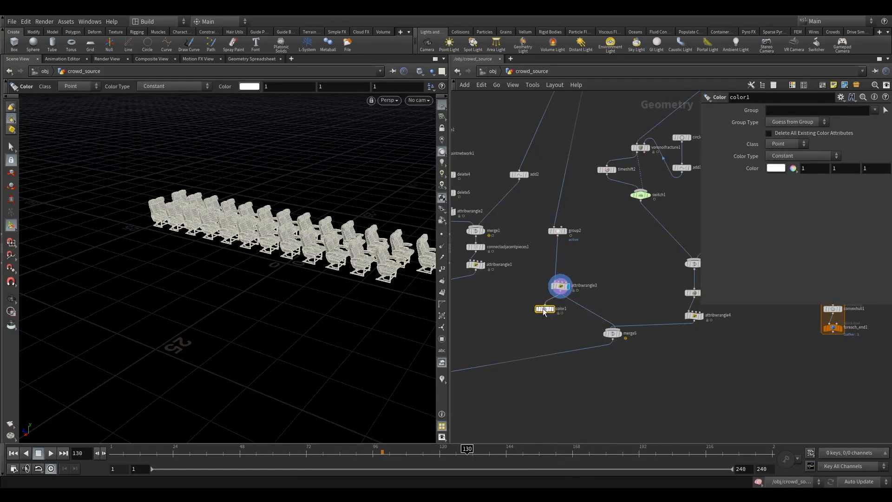
click(543, 316)
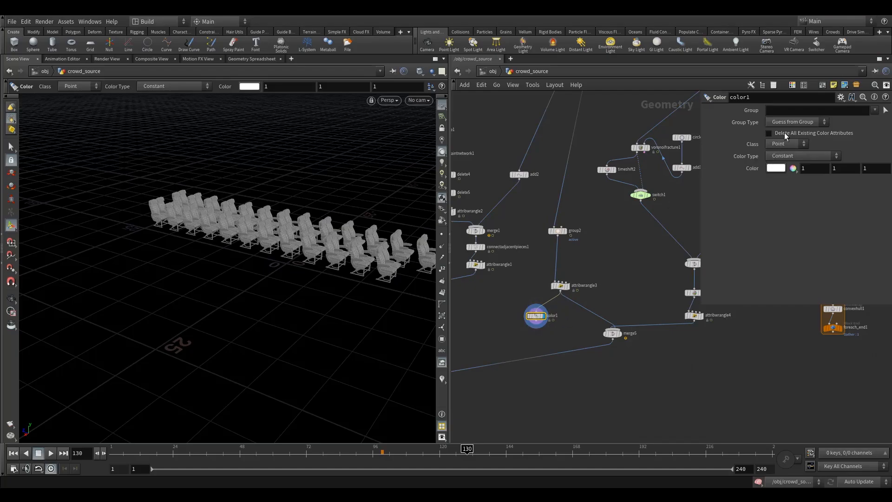
click(815, 108)
click(775, 170)
click(722, 107)
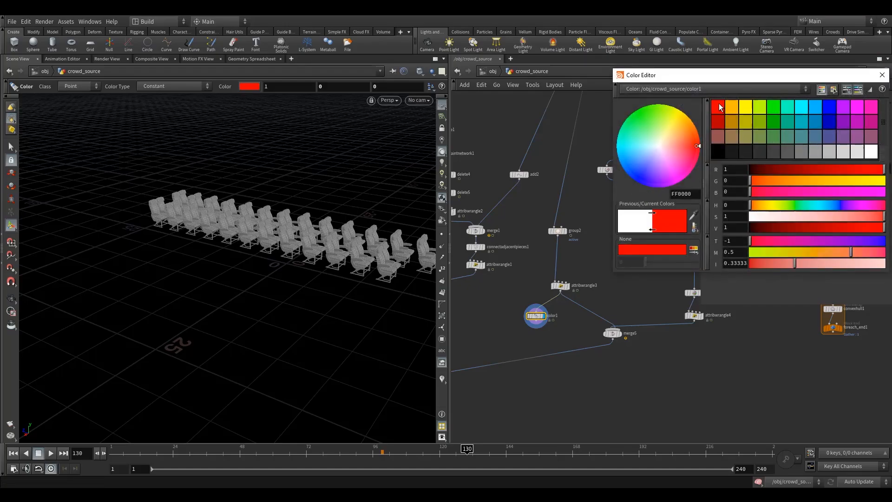
click(884, 77)
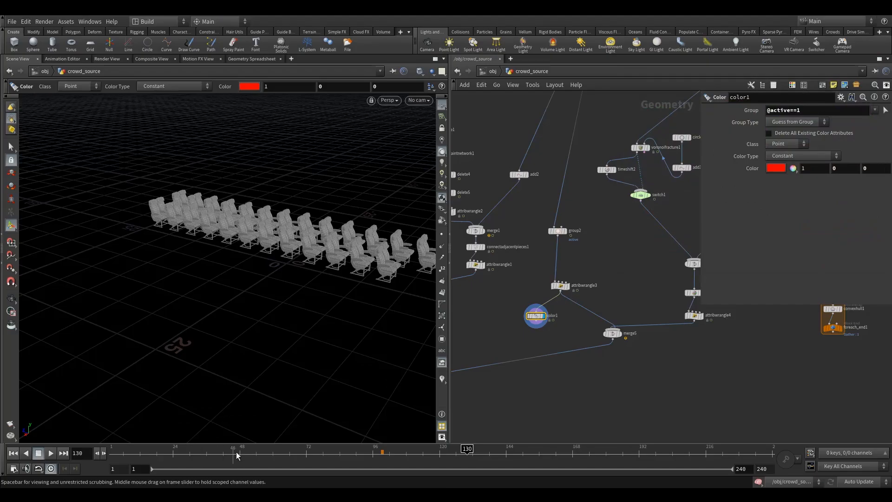
drag(344, 453, 381, 458)
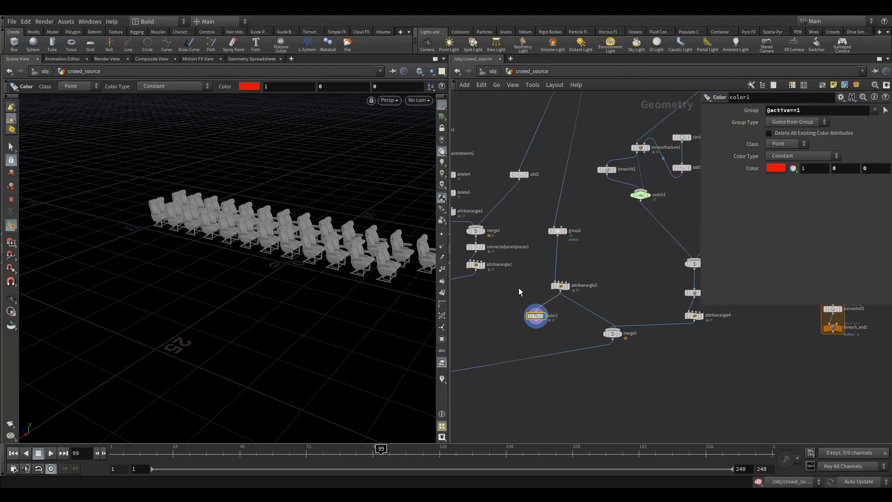
click(560, 286)
click(536, 316)
middle_drag(625, 279, 635, 278)
click(795, 122)
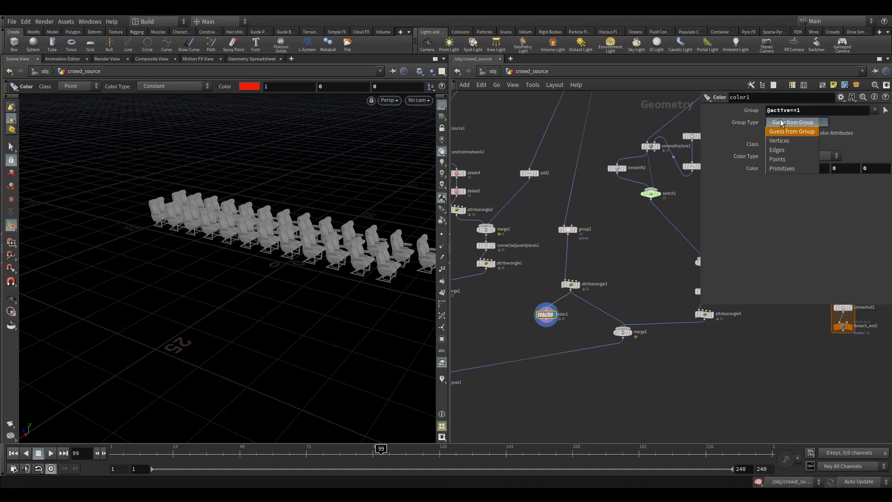
click(777, 159)
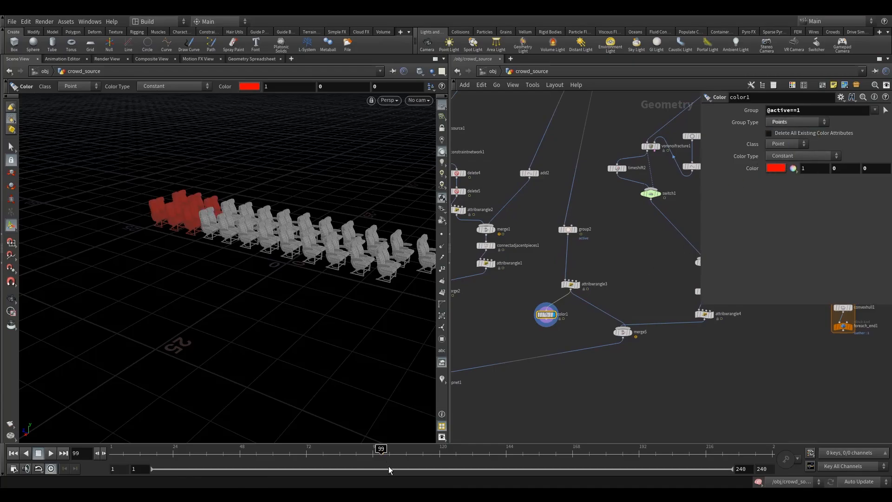
Scrub through the animation to examine how group2's moving bounding box passes over the seats, and review attribwrangle3's activation code
drag(361, 452, 327, 455)
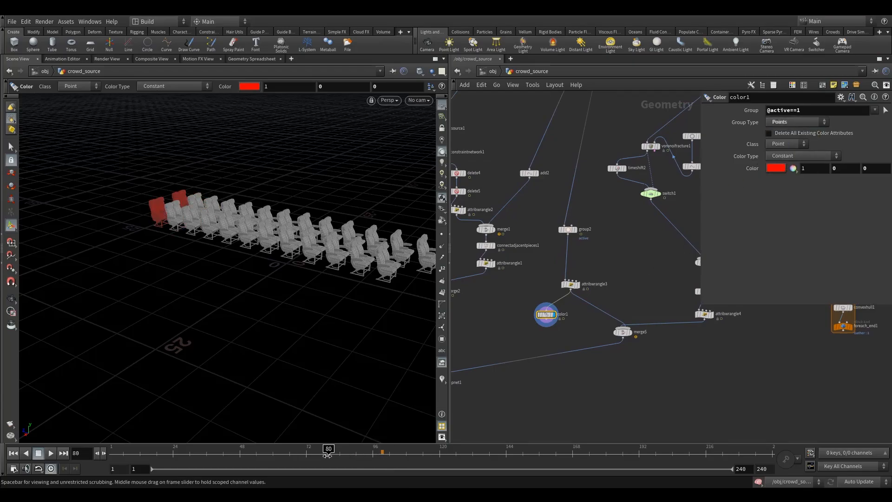
click(567, 229)
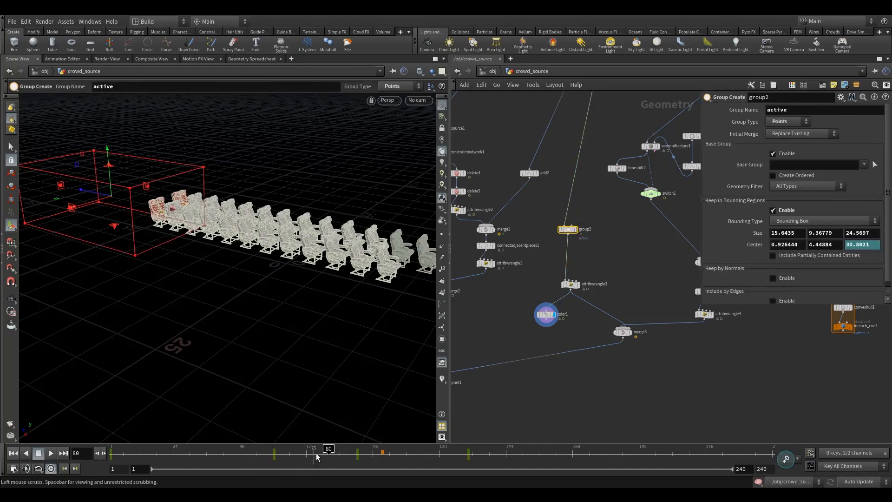
key(Escape)
drag(239, 287, 254, 289)
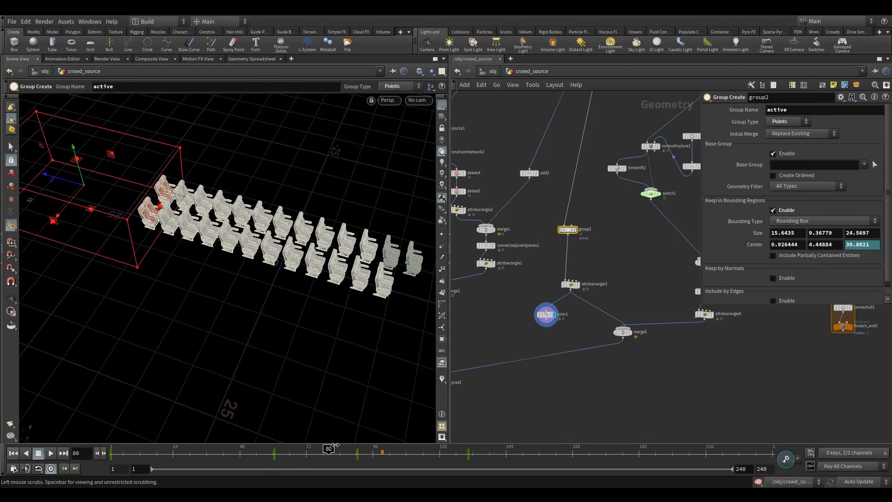
drag(330, 451, 417, 451)
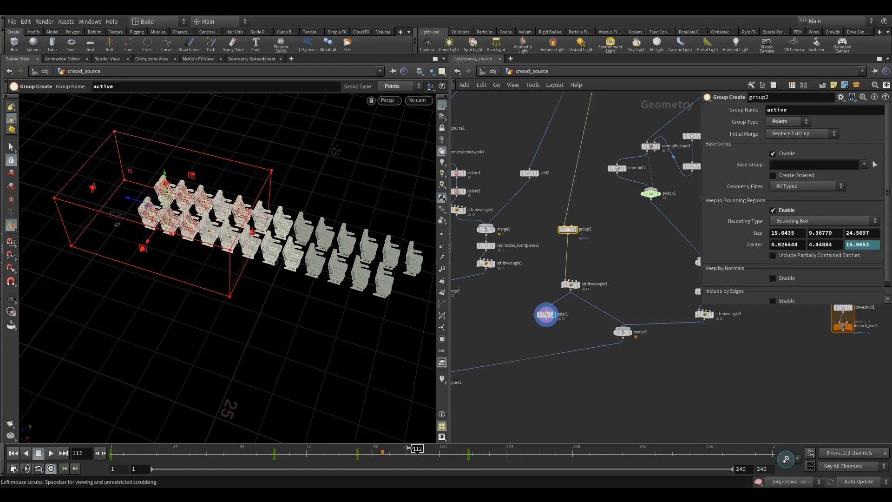
alt+drag(200, 241, 223, 251)
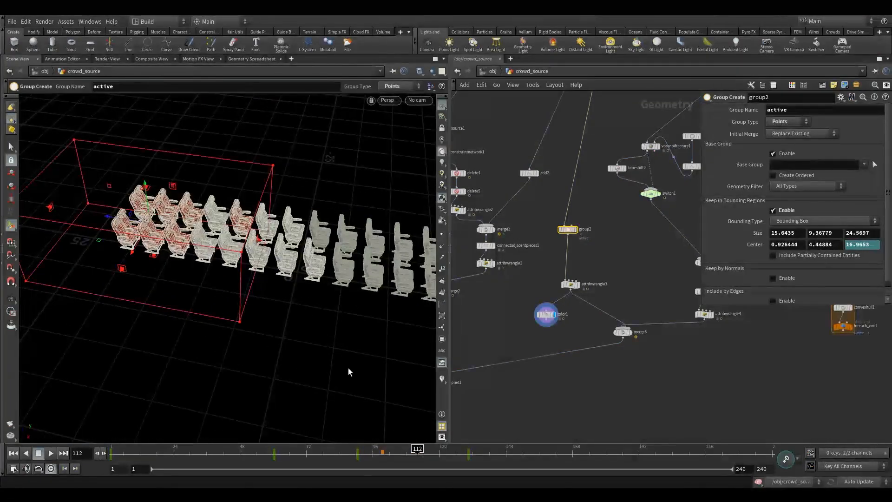
drag(417, 451, 143, 456)
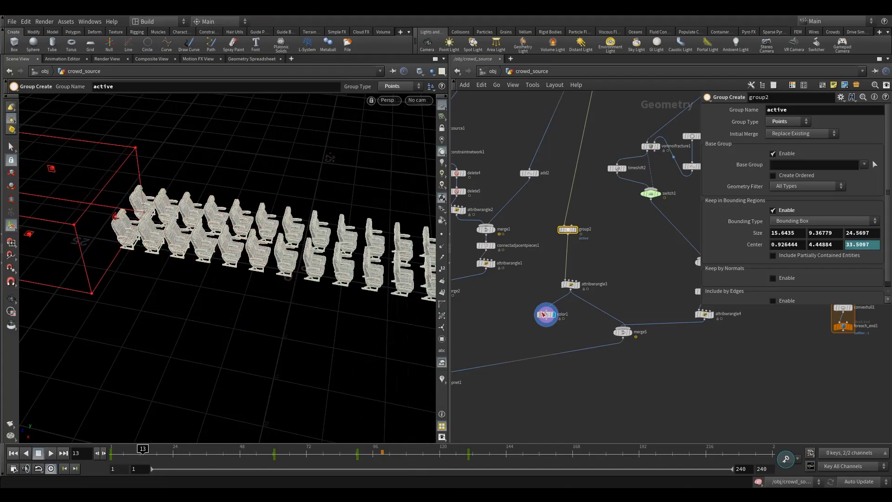
middle_drag(508, 290, 556, 292)
click(593, 317)
middle_drag(608, 301, 568, 272)
click(578, 255)
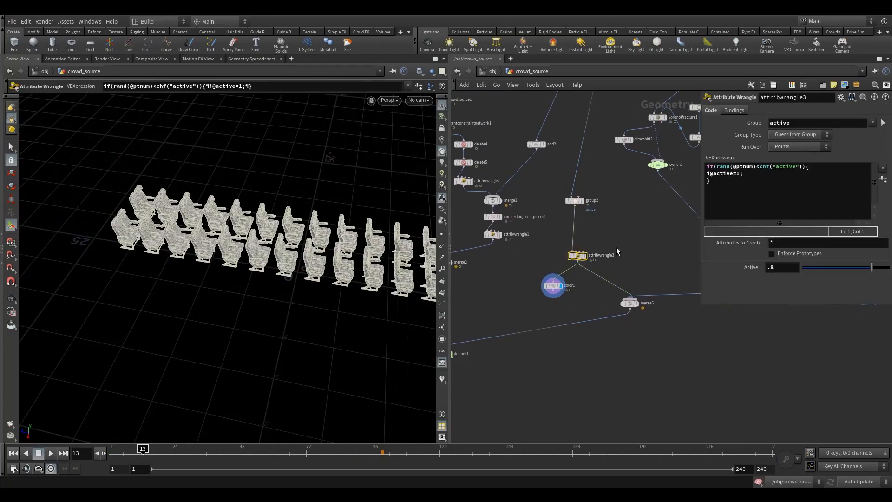
middle_drag(620, 241, 597, 217)
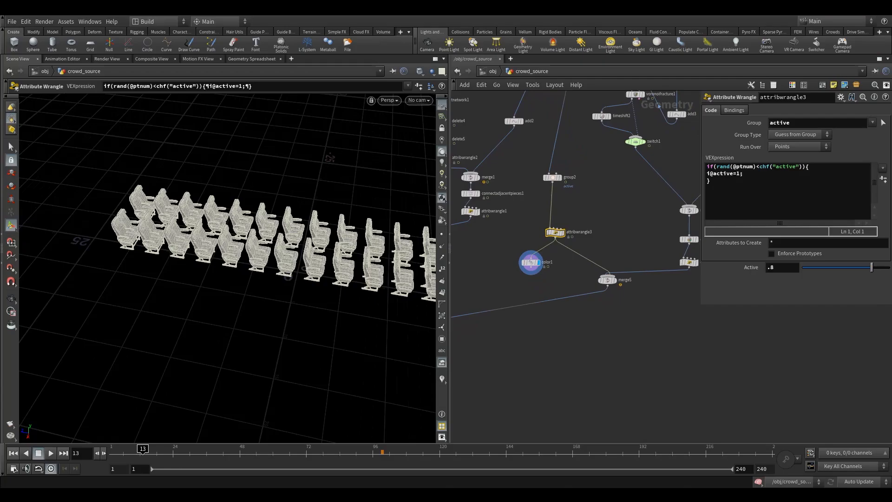
middle_drag(514, 277, 592, 278)
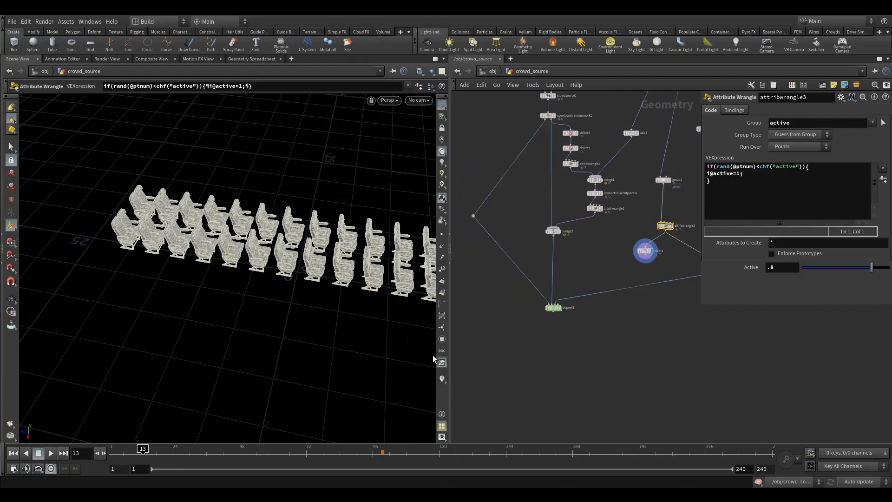
Return to the first frame and set dopnet1's Start Frame to 1 and Substeps to 5
click(15, 453)
alt+drag(201, 320, 189, 265)
double_click(554, 308)
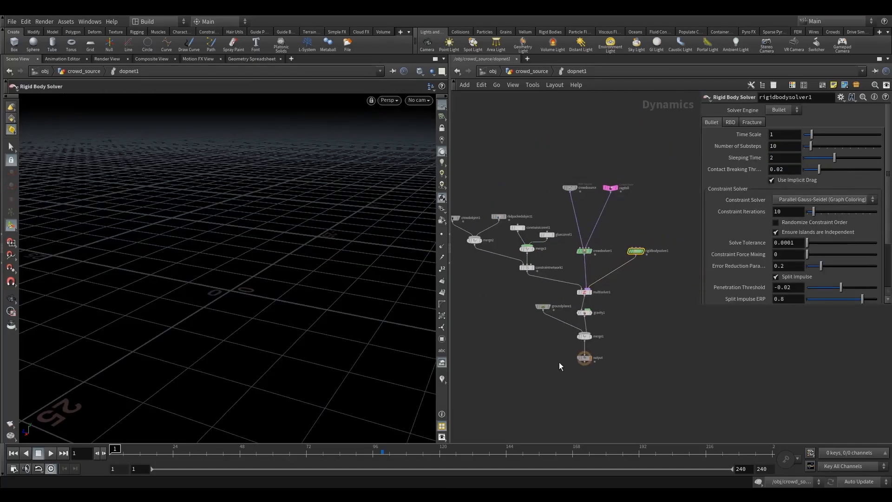
click(584, 358)
click(525, 71)
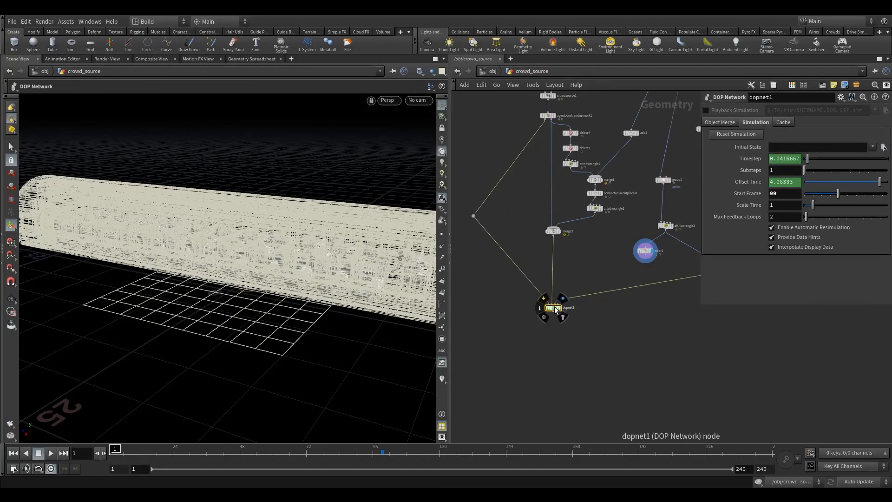
text(1)
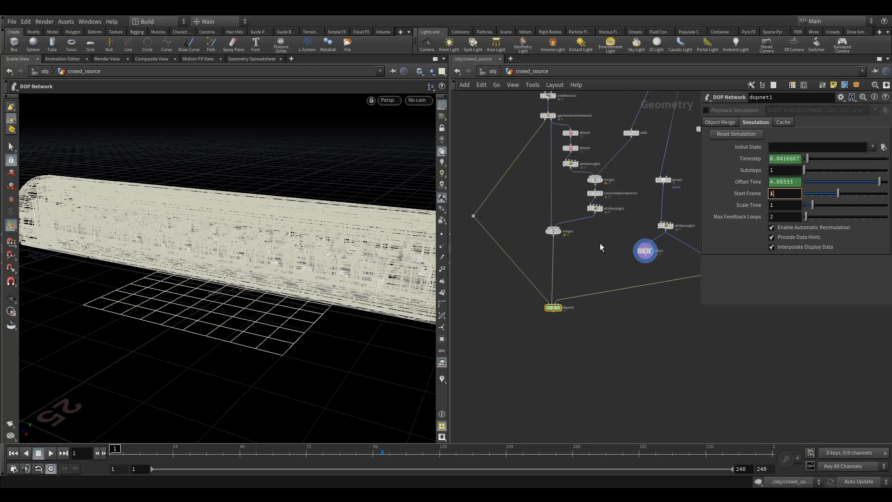
key(Return)
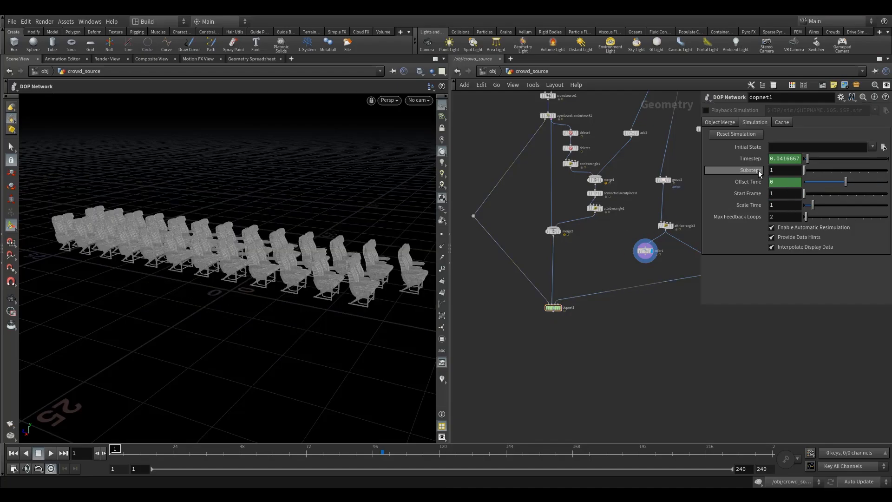
click(785, 170)
text(5)
key(Return)
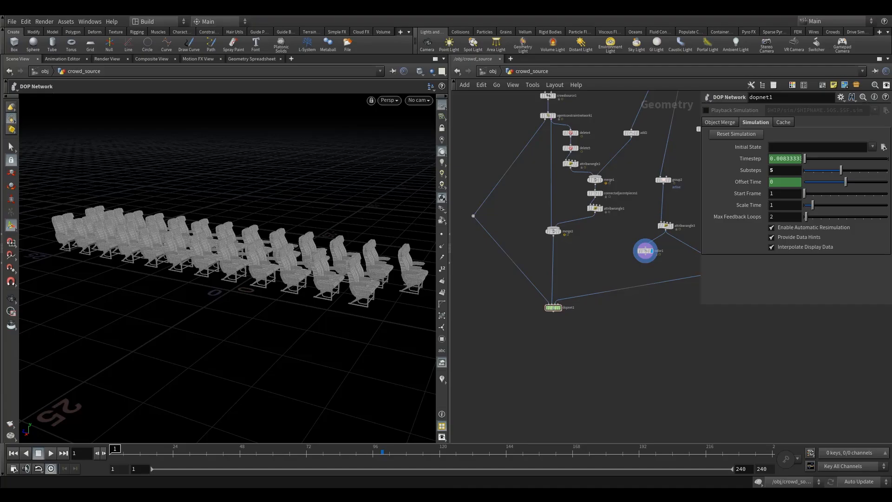
Go inside dopnet1, select its output node and examine the seated passengers from within the airplane cabin
double_click(553, 306)
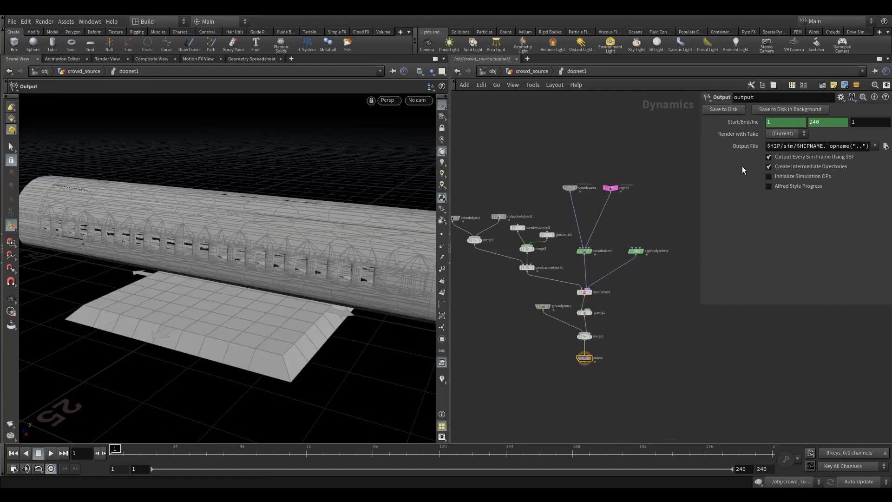
click(420, 101)
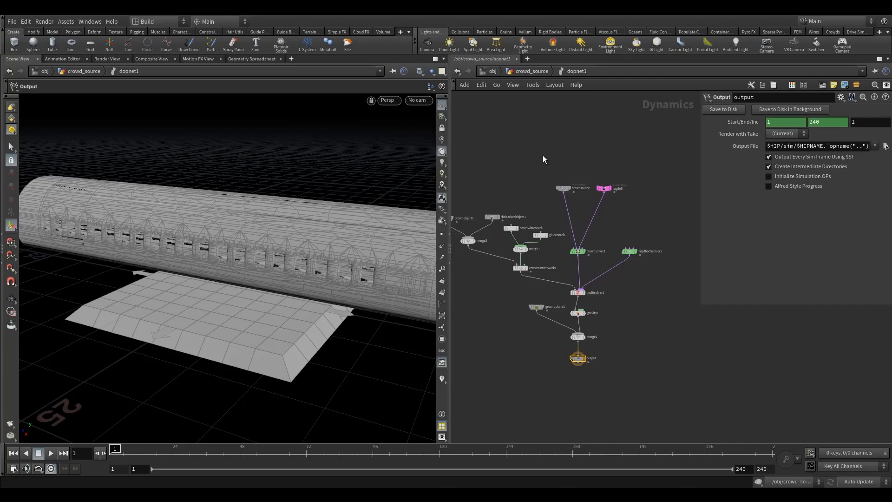
alt+drag(330, 253, 223, 225)
alt+right_drag(223, 225, 459, 240)
alt+middle_drag(360, 260, 274, 247)
alt+drag(172, 253, 225, 247)
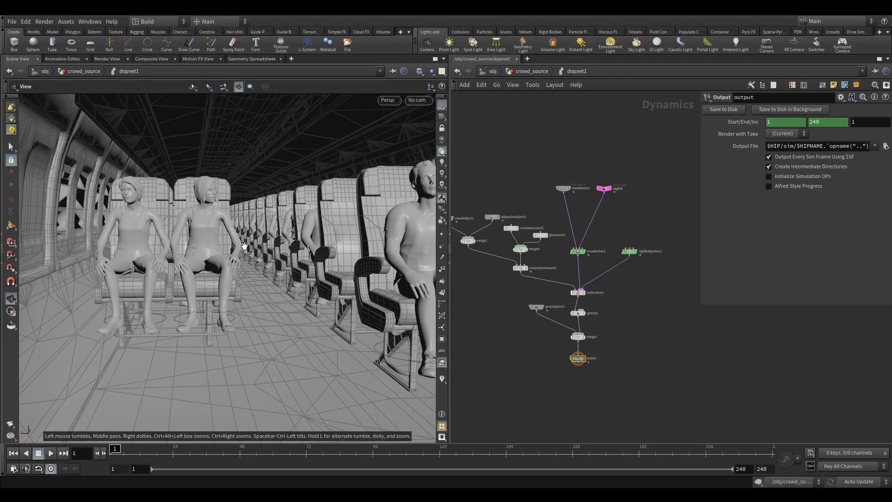
key(Return)
alt+middle_drag(222, 246, 220, 273)
alt+drag(220, 273, 217, 271)
Add a POP Force node above rigidbodysolver1 in the DOP network
middle_drag(534, 346, 558, 317)
middle_drag(649, 277, 598, 274)
click(624, 226)
middle_drag(624, 226, 632, 253)
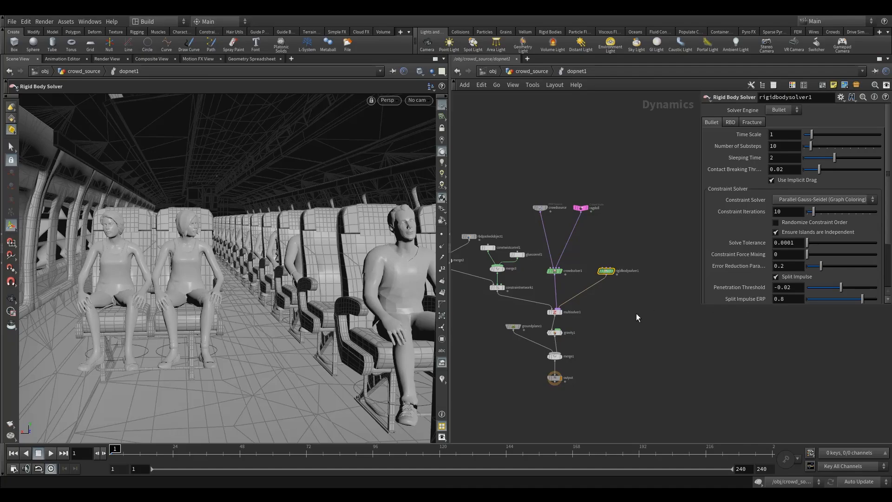
scroll(601, 278, up, 4)
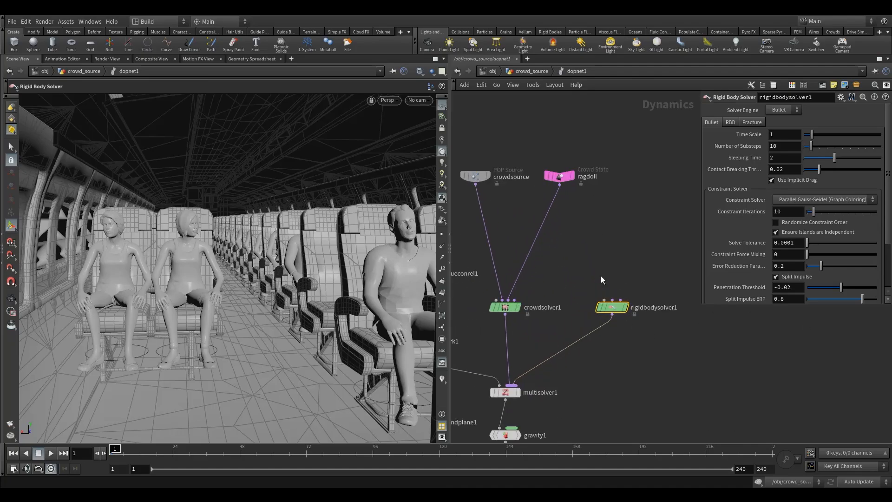
key(Tab)
text(pop)
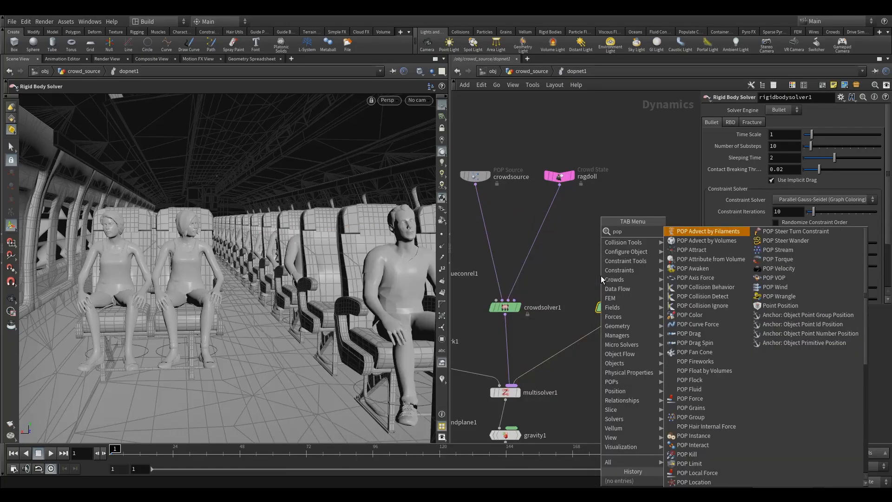
text(f)
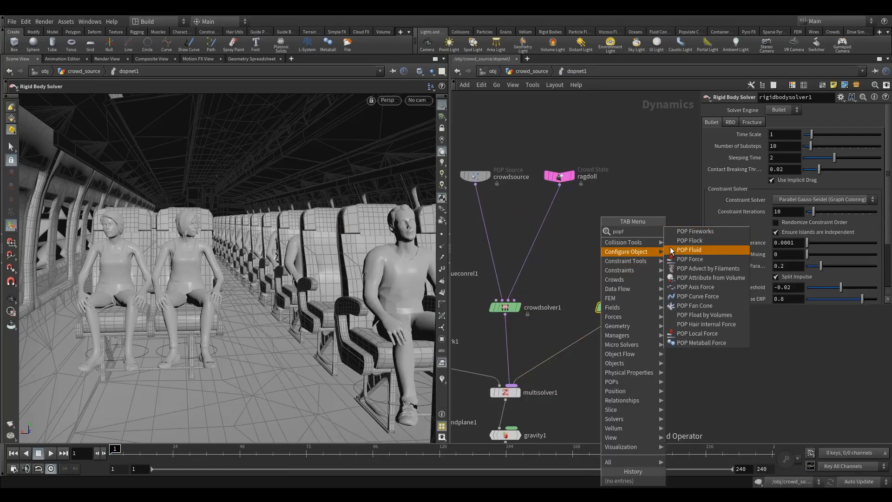
click(702, 259)
click(571, 282)
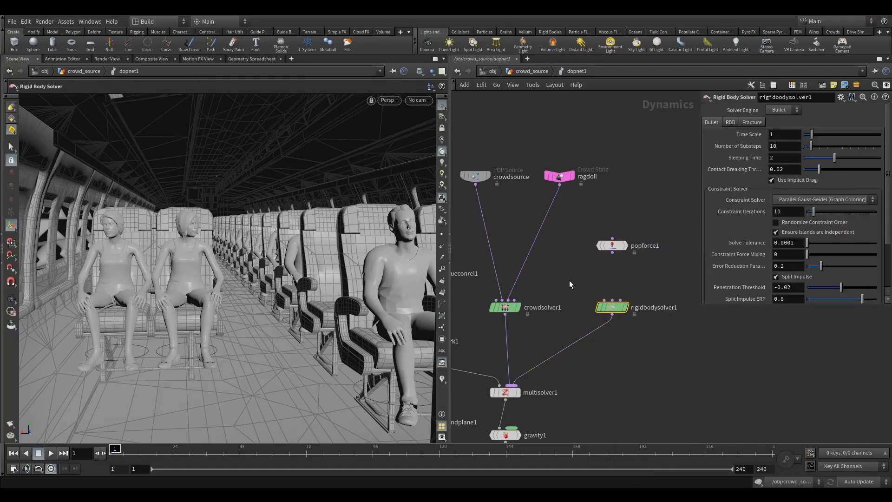
Connect the output of popforce1 to the middle input of rigidbodysolver1
middle_drag(570, 280, 590, 277)
click(541, 301)
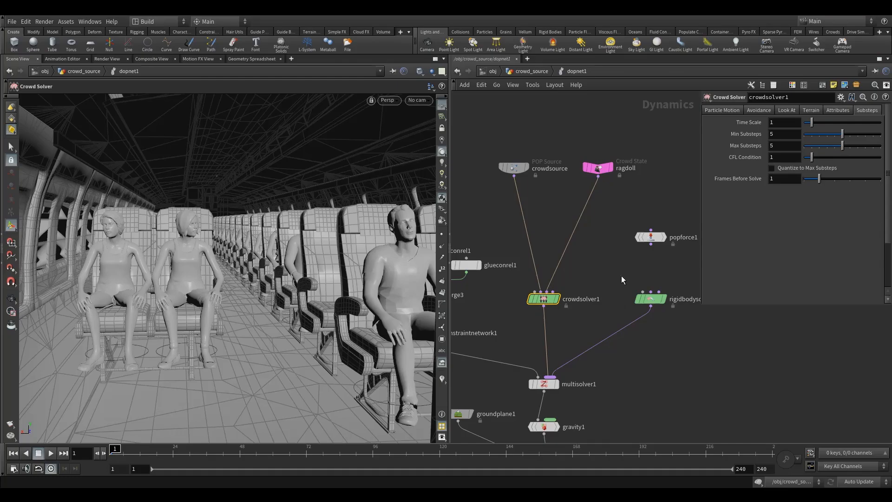
middle_drag(620, 275, 581, 288)
drag(607, 310, 609, 313)
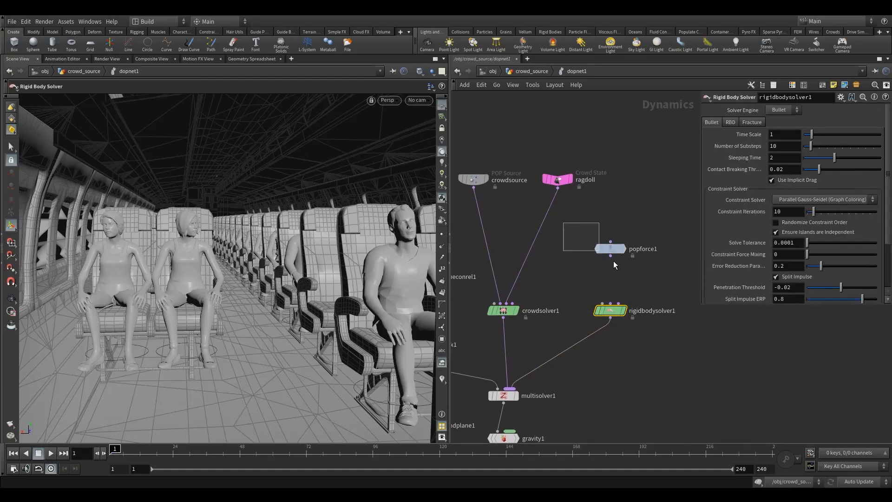
click(610, 248)
drag(610, 256, 610, 304)
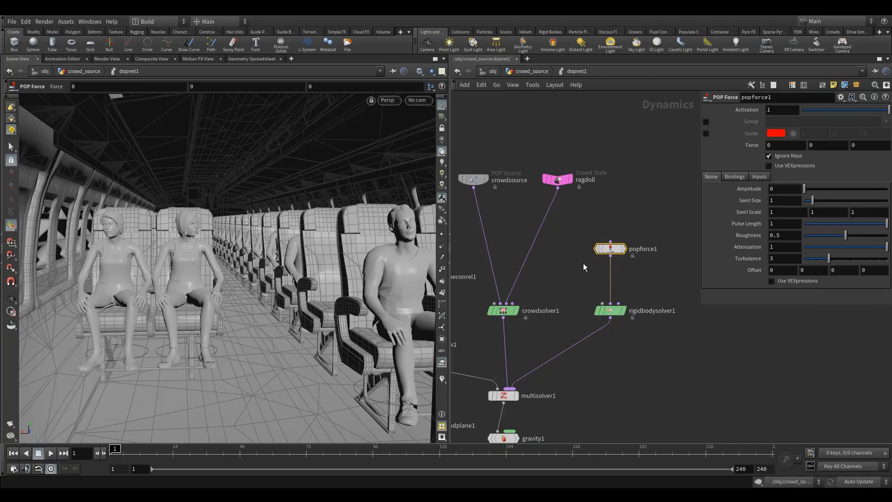
Turn off Ignore Mass on the popforce1 node
middle_drag(639, 282, 626, 288)
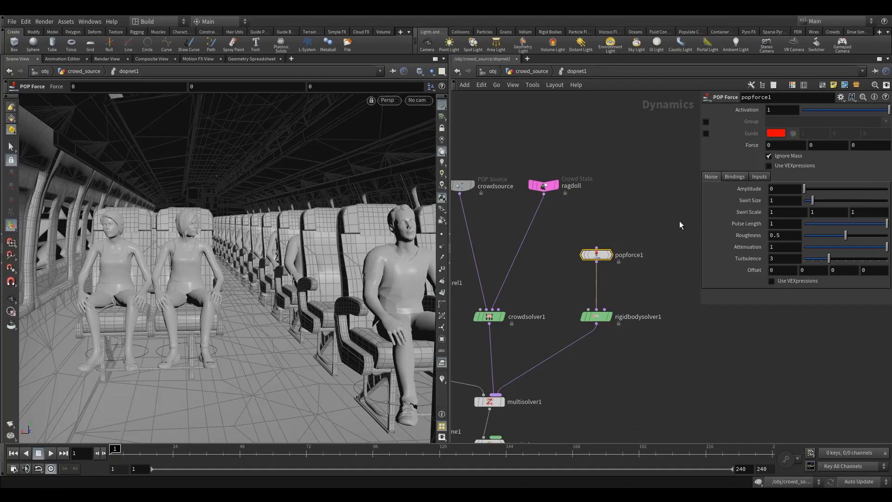
middle_drag(679, 221, 678, 243)
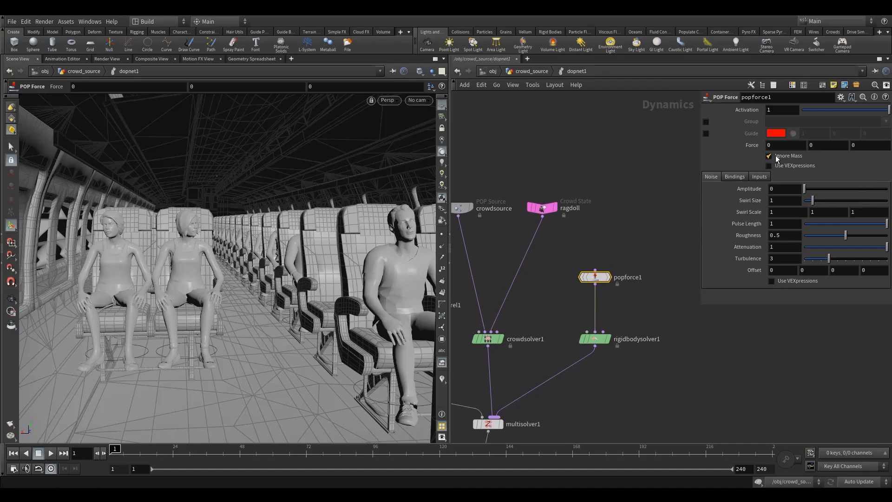
click(776, 158)
Set the physical Density of crowdobject1 to 2000
key(h)
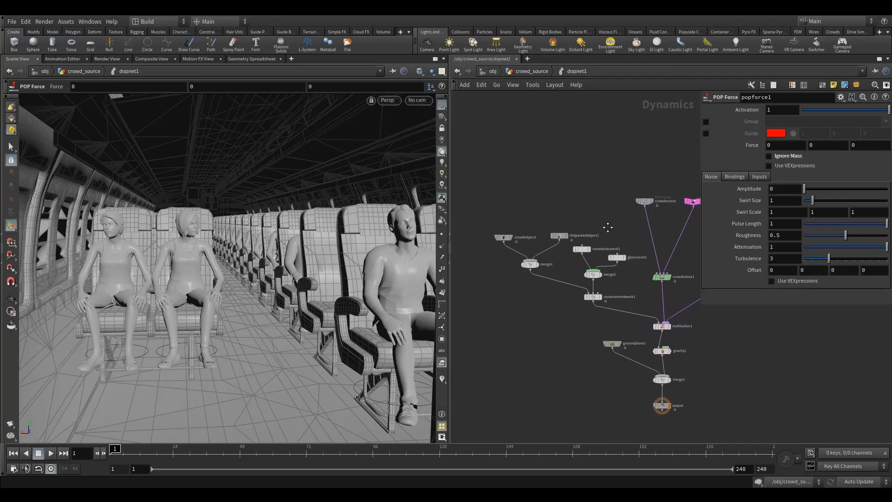
middle_drag(608, 227, 662, 215)
click(558, 225)
middle_drag(572, 202, 510, 226)
middle_click(784, 184)
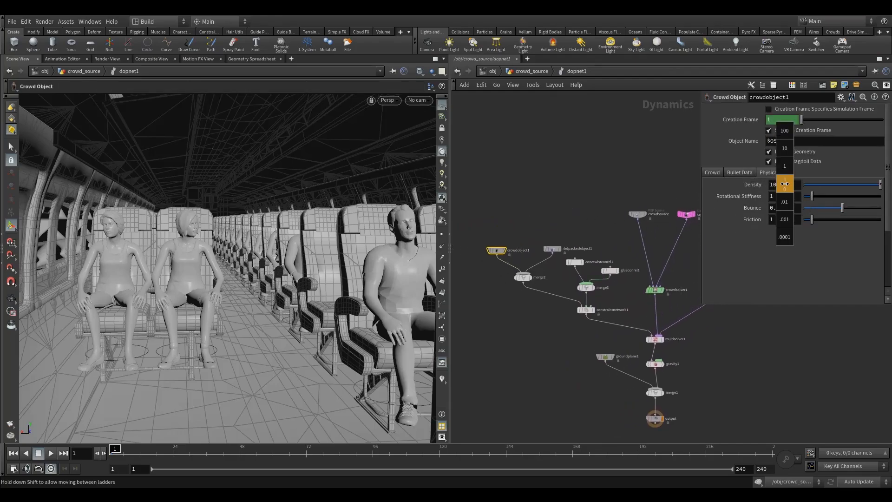
middle_drag(784, 183, 784, 166)
drag(774, 185, 701, 188)
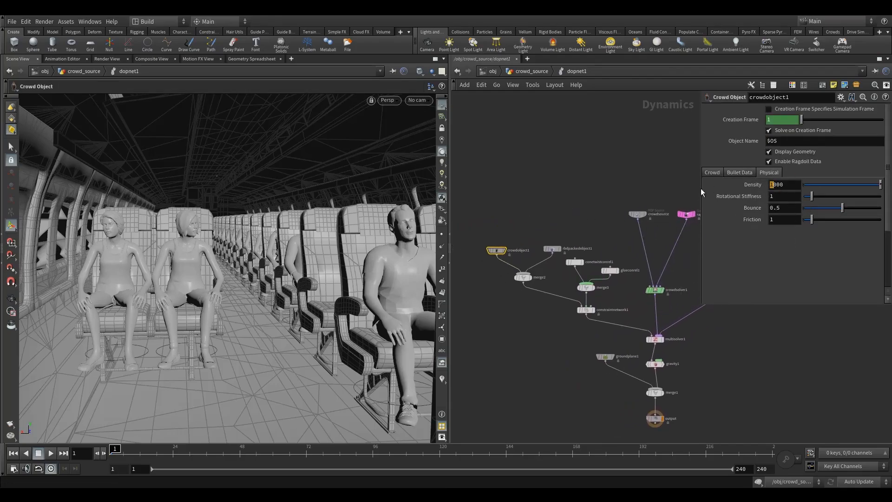
text(2)
key(Return)
Change the leading digit of the Density value of rbdpackedobject1 to 5
middle_drag(617, 180, 549, 184)
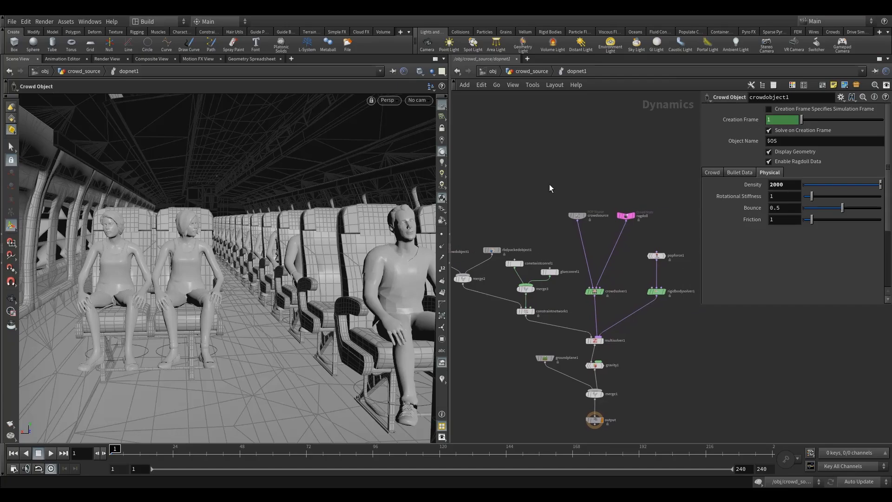
click(491, 250)
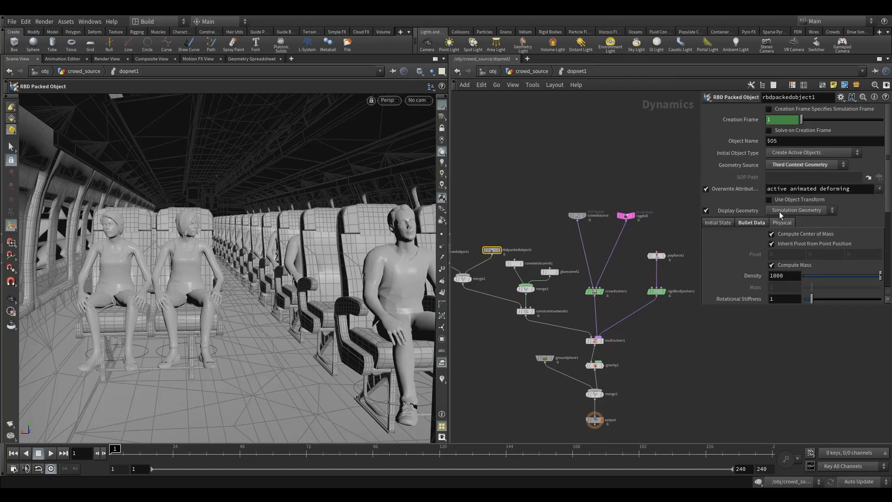
drag(775, 277, 699, 224)
text(5)
click(647, 170)
Set the noise Amplitude of the popforce1 node to 200000
middle_drag(552, 239, 587, 239)
scroll(587, 239, down, 2)
middle_drag(641, 252, 575, 245)
drag(618, 257, 623, 260)
middle_drag(659, 214, 631, 211)
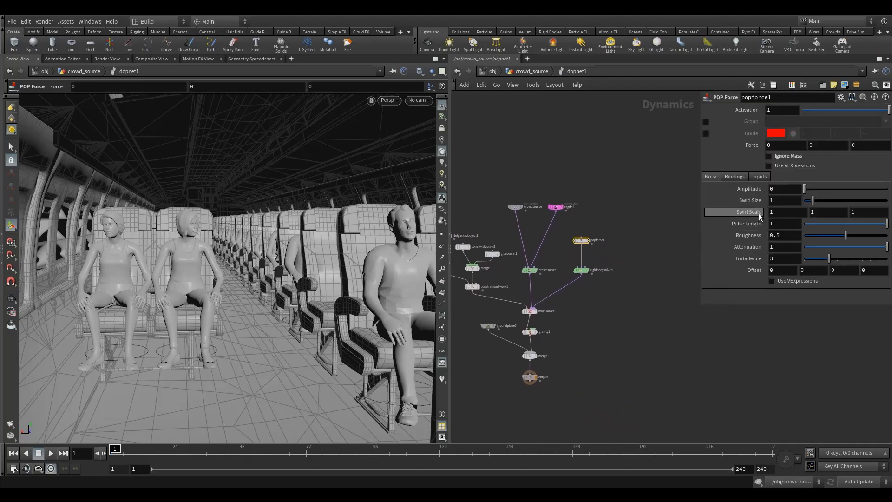
click(791, 190)
text(2)
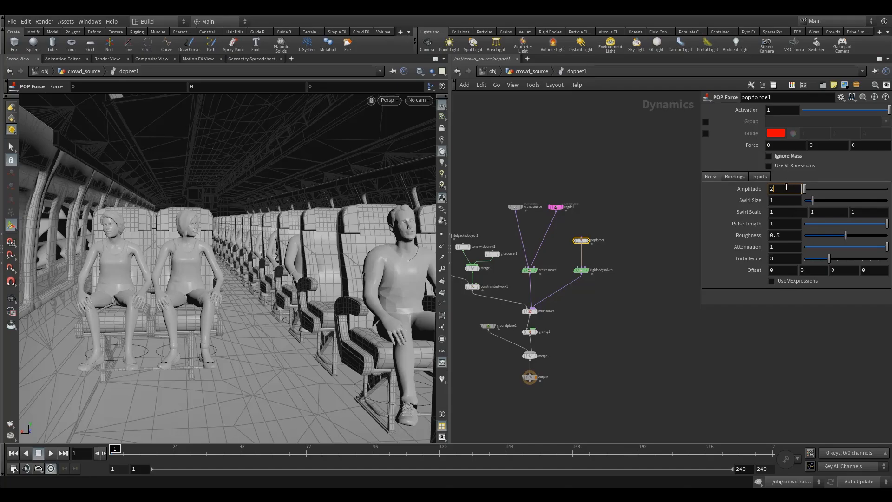
text(00000)
key(Left)
key(Left)
key(Left)
key(Return)
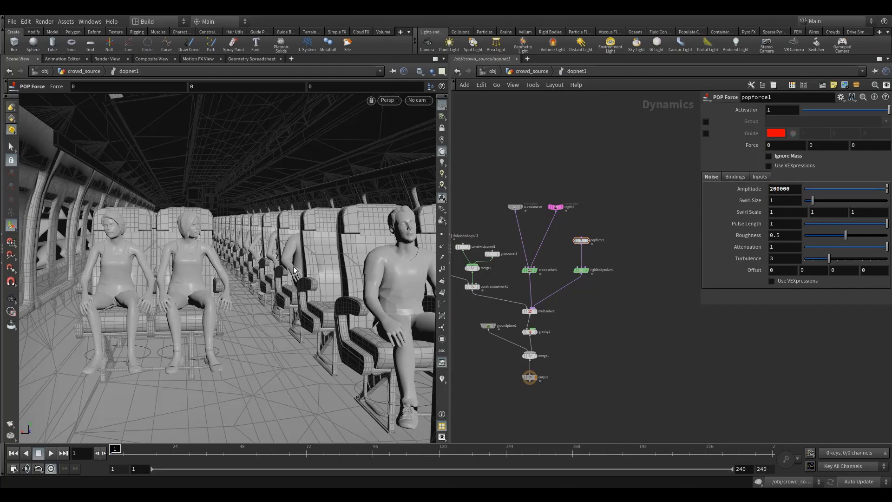
Set the noise Swirl Size of popforce1 to 10 and its Swirl Scale to 10 on all three axes
alt+drag(261, 247, 265, 253)
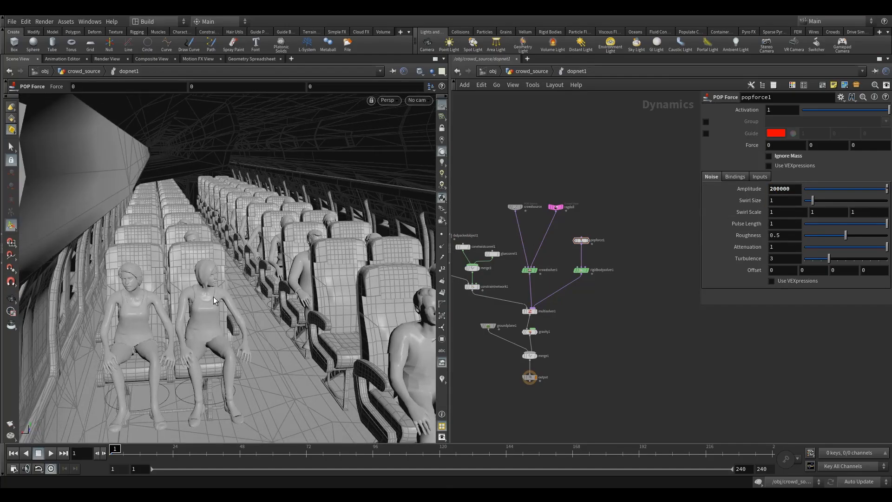
key(Escape)
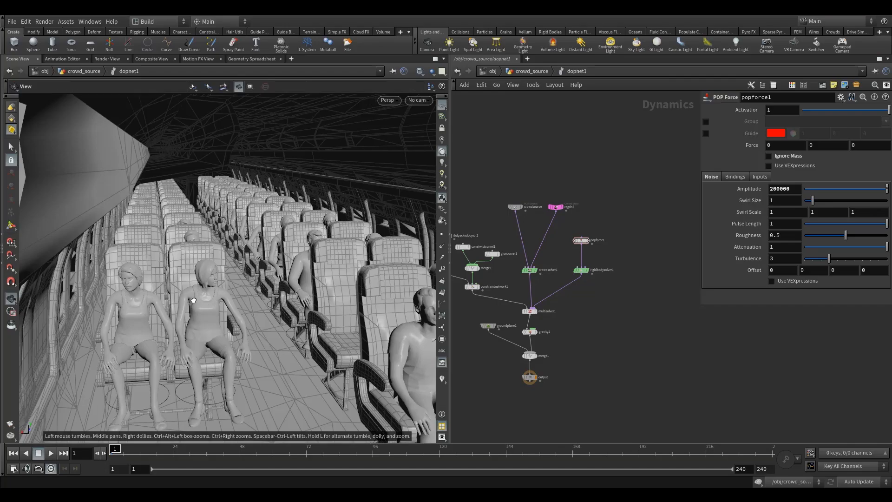
drag(188, 307, 172, 274)
mouse_move(173, 274)
right_down()
mouse_move(183, 265)
mouse_move(185, 278)
right_up()
drag(185, 279, 185, 262)
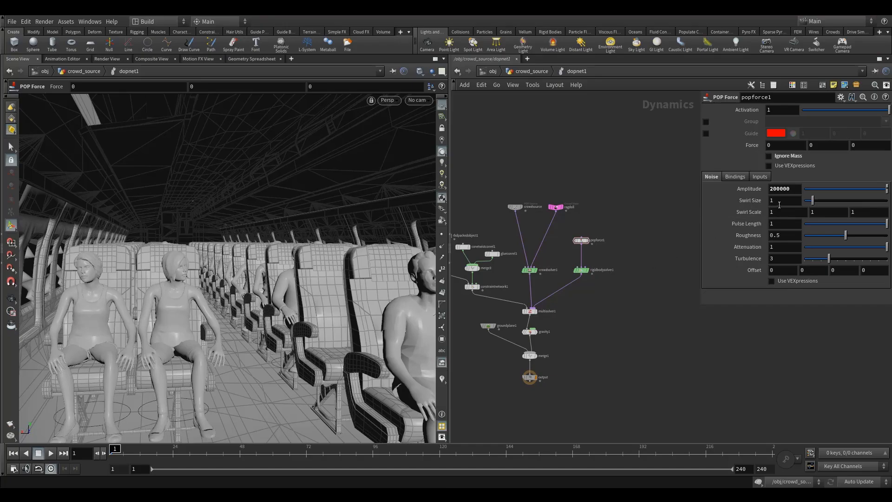
mouse_move(779, 205)
middle_down()
mouse_move(779, 169)
mouse_move(789, 168)
mouse_move(782, 212)
middle_up()
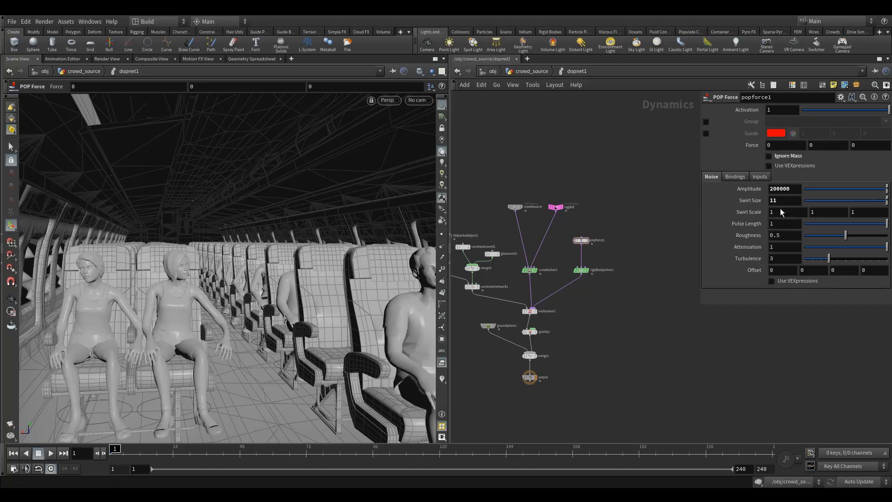
key(BackSpace)
text(0)
key(Return)
mouse_move(752, 213)
middle_down()
mouse_move(748, 183)
mouse_move(763, 183)
mouse_move(757, 214)
mouse_move(743, 203)
middle_up()
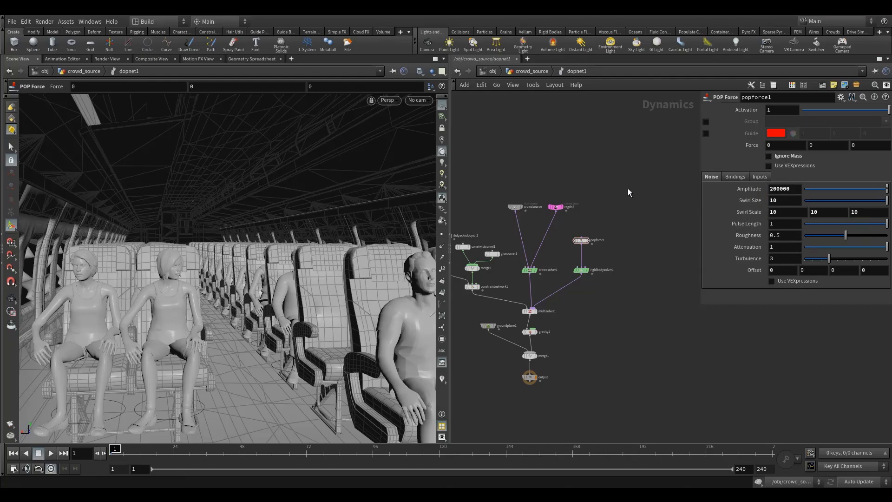
Set the Pulse Length of the popforce1 noise to .8 and its Roughness to 0.2
click(790, 227)
key(Return)
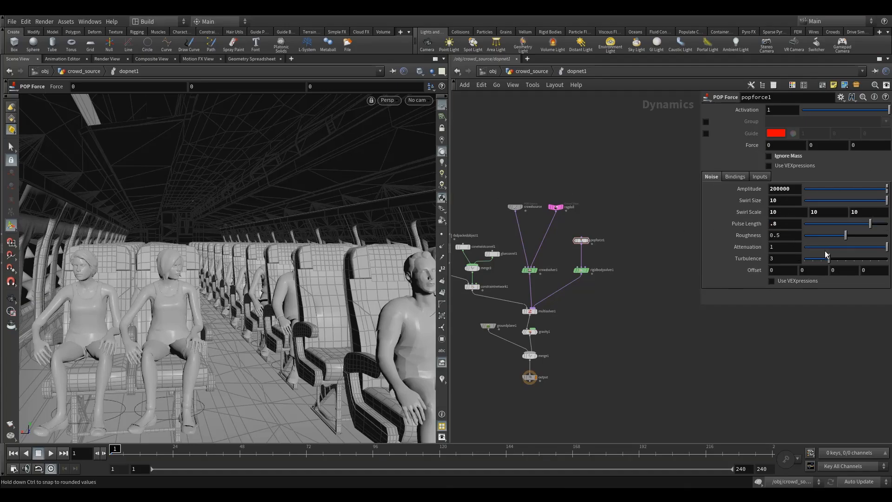
drag(777, 238, 775, 238)
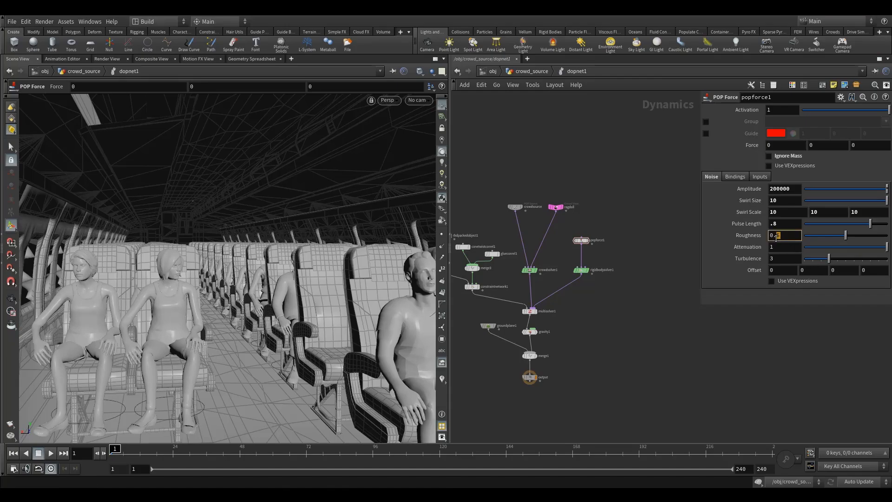
text(2)
key(Return)
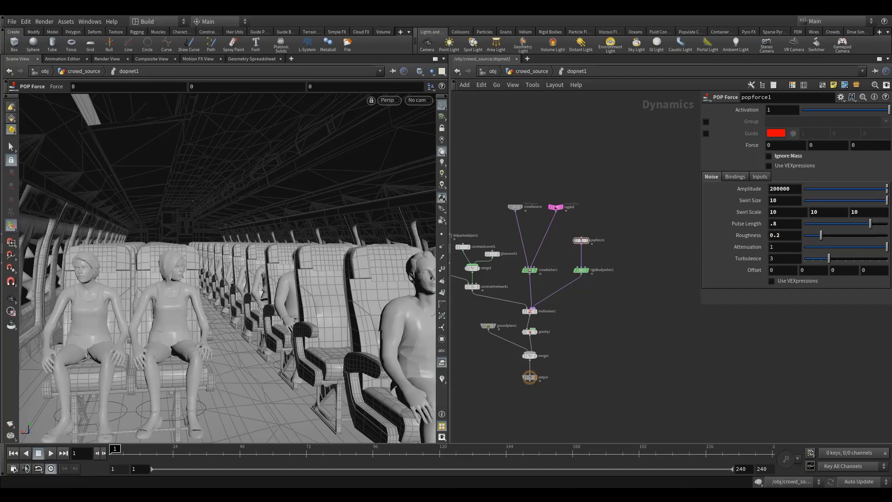
Set the Turbulence of the popforce1 noise to 2
double_click(780, 260)
text(2)
key(Return)
scroll(673, 275, down, 1)
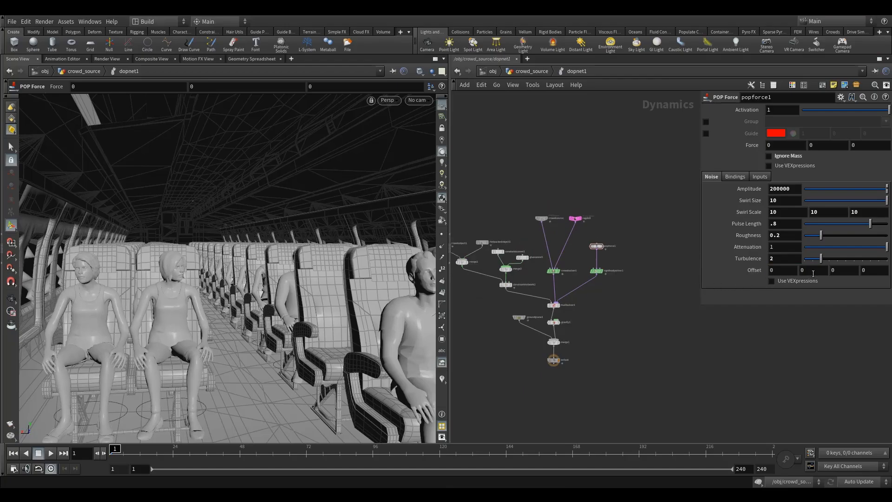
Play the first few frames of the simulation to check the passengers' motion and return to frame 1
middle_drag(676, 274, 687, 259)
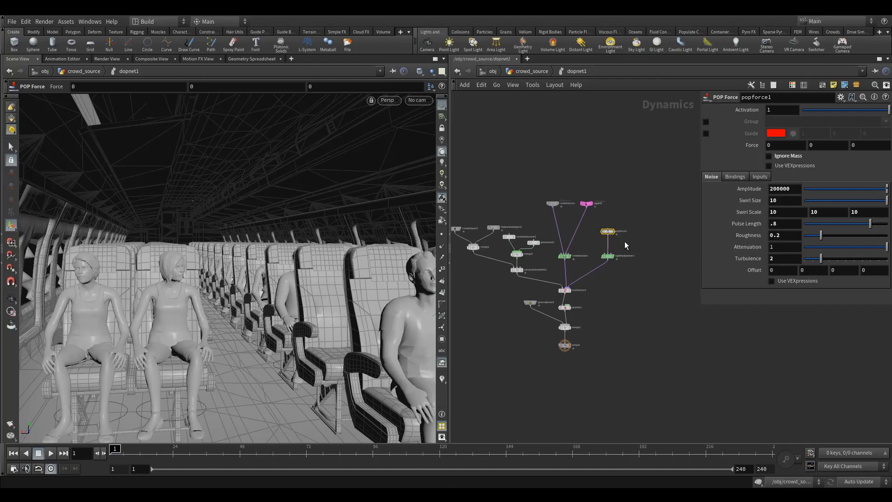
middle_drag(624, 241, 647, 230)
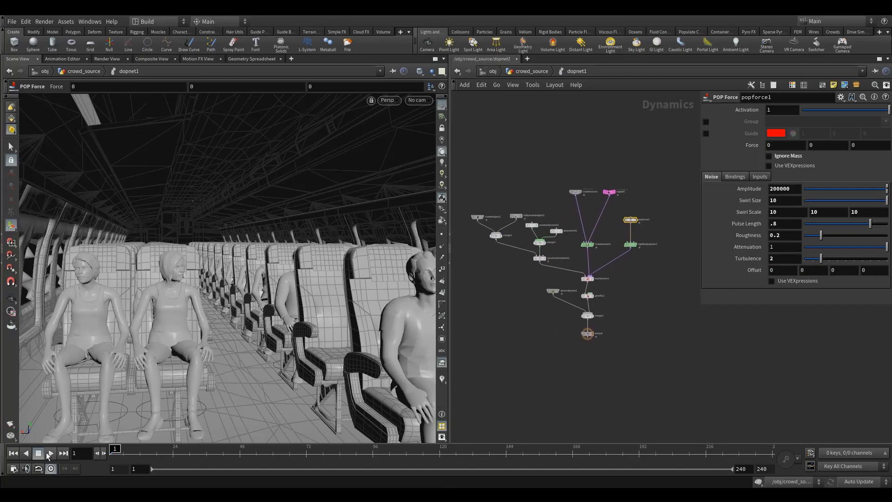
click(49, 454)
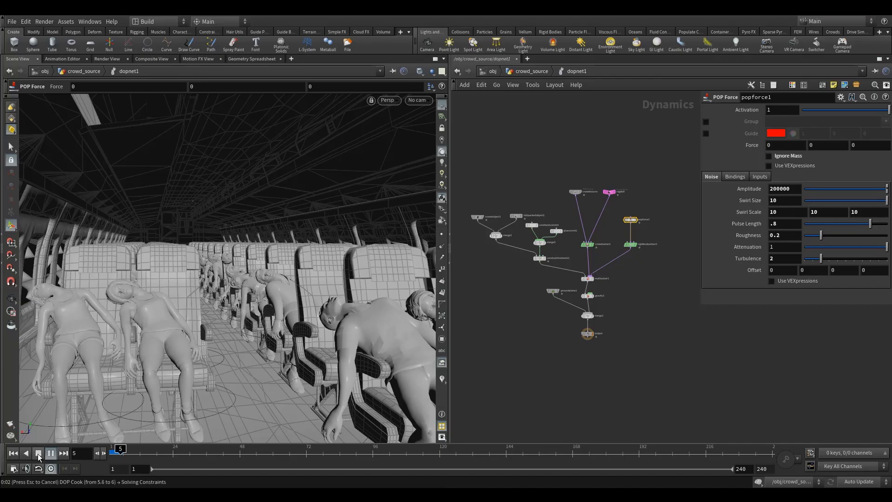
click(39, 453)
click(13, 453)
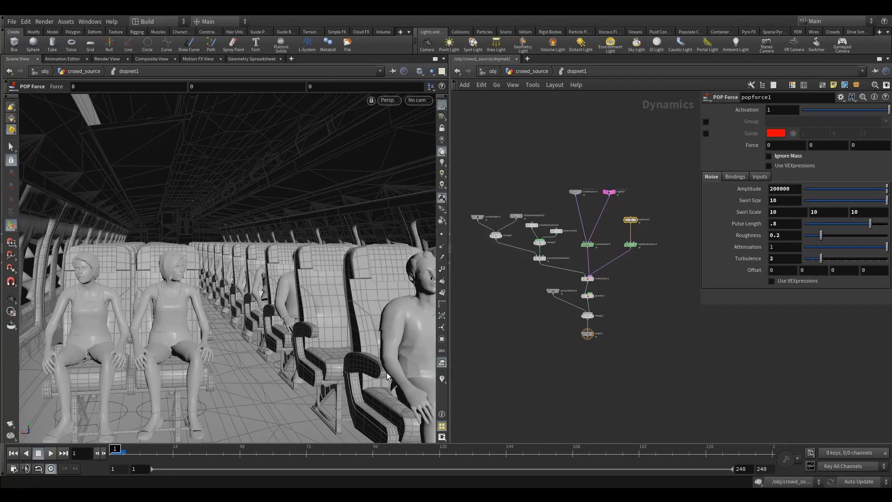
Set the second component of the popforce1 noise Offset to 100
middle_drag(487, 324, 458, 304)
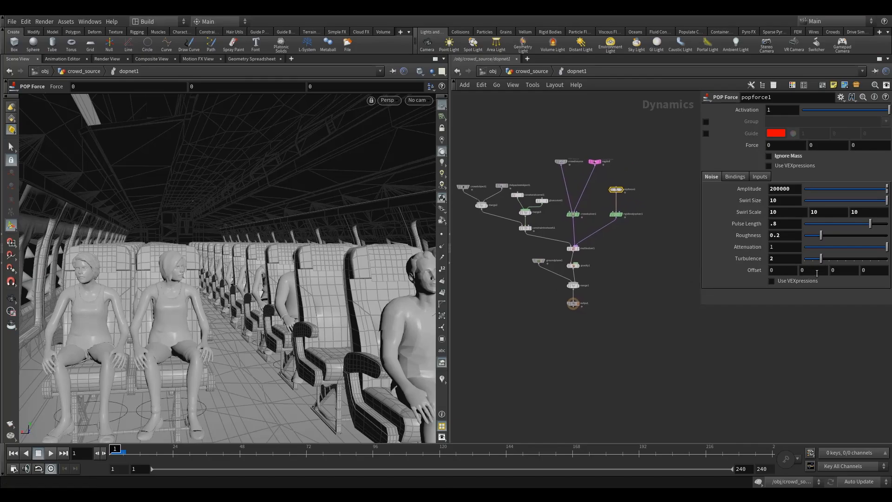
click(817, 273)
text(100)
key(Return)
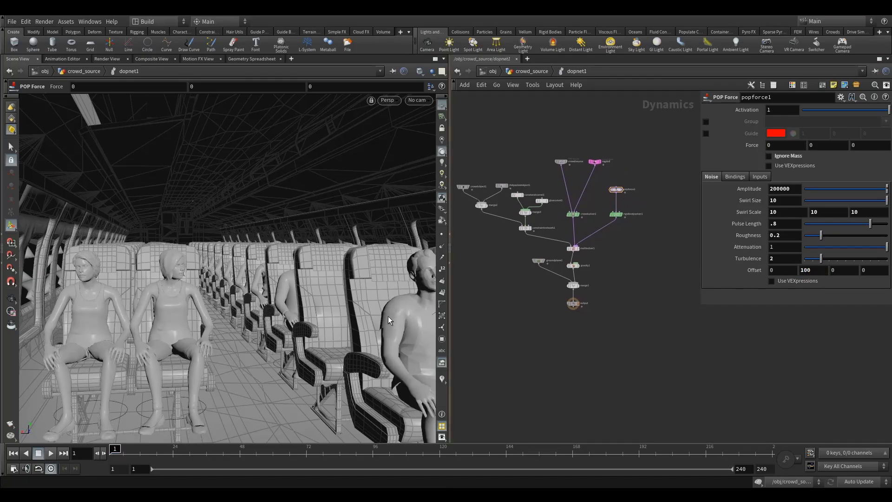
Render a flipbook of the current viewport to MPlay for frames 1 to 100
click(10, 425)
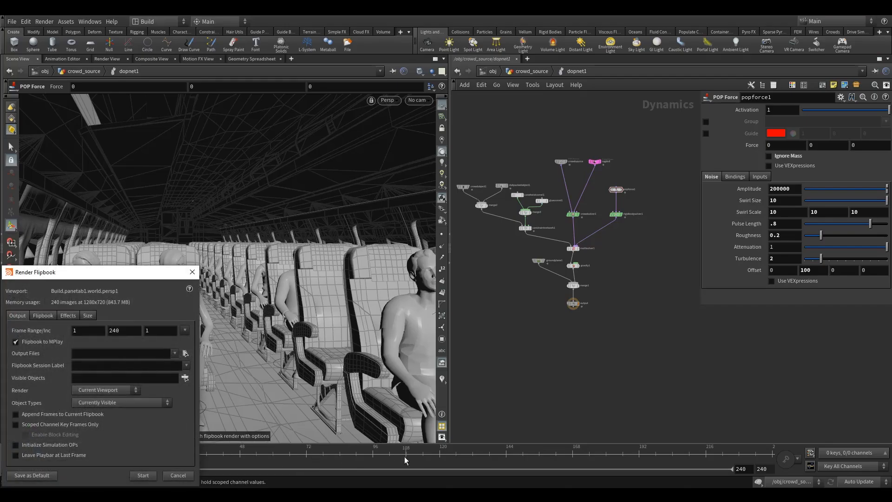
double_click(129, 330)
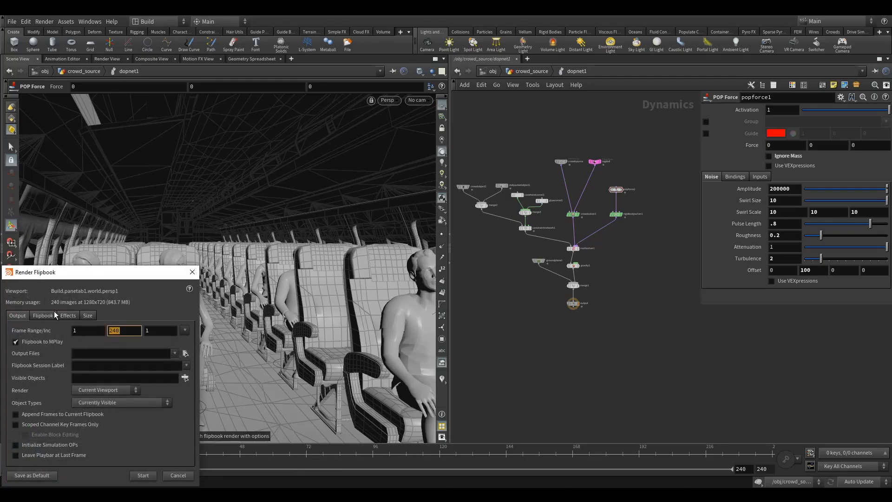
text(100)
key(Return)
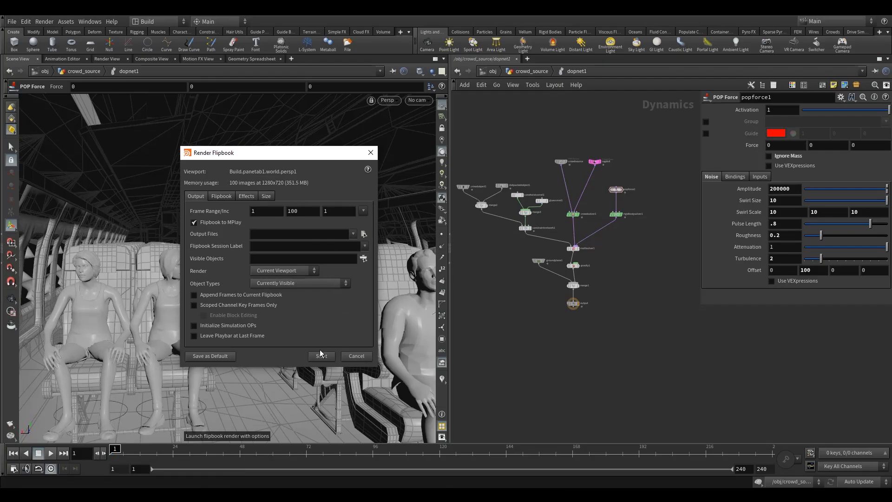
click(321, 355)
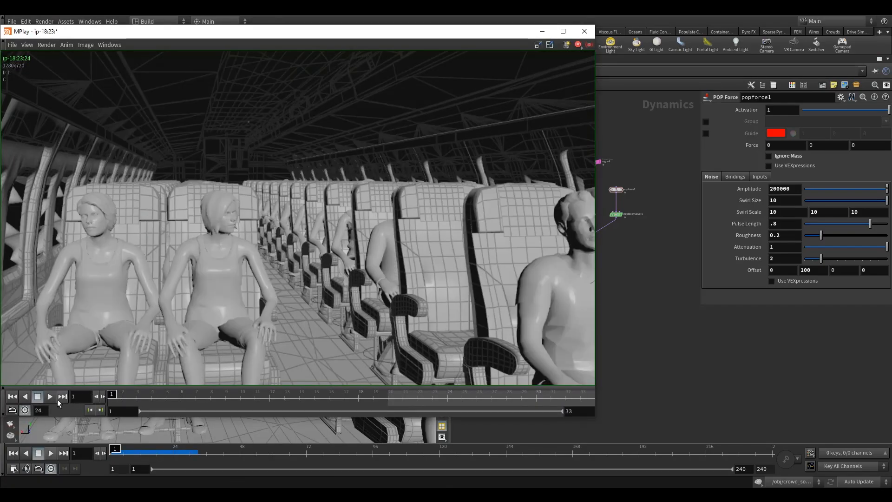
Play the flipbook in MPlay, scrub back to its first frame and close the viewer
click(49, 396)
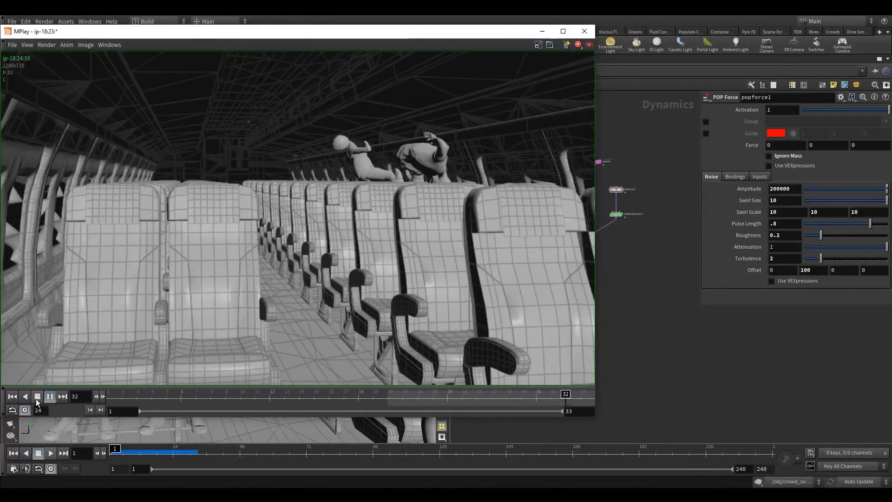
click(36, 399)
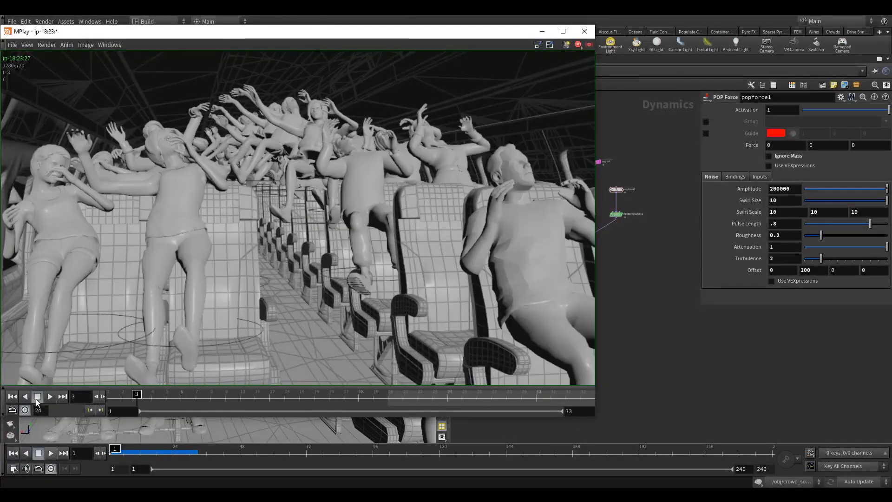
drag(159, 396, 112, 394)
click(585, 31)
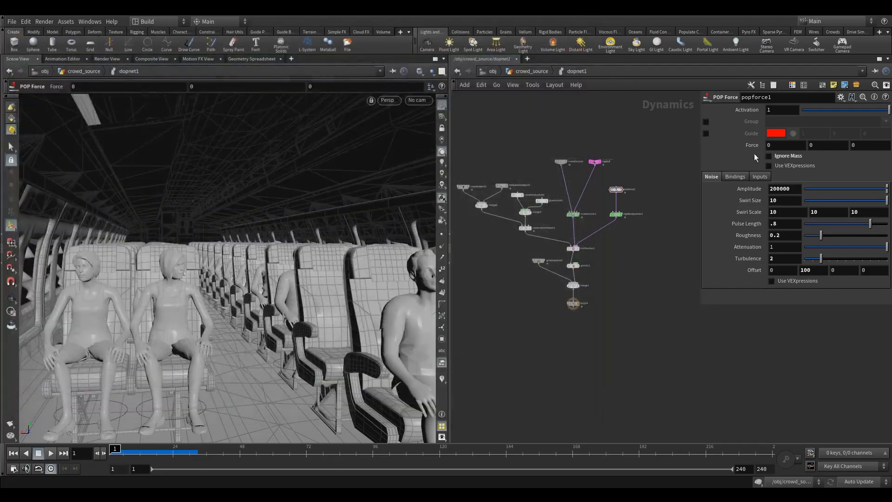
Reduce the noise Amplitude of popforce1 to 20000
key(BackSpace)
key(Right)
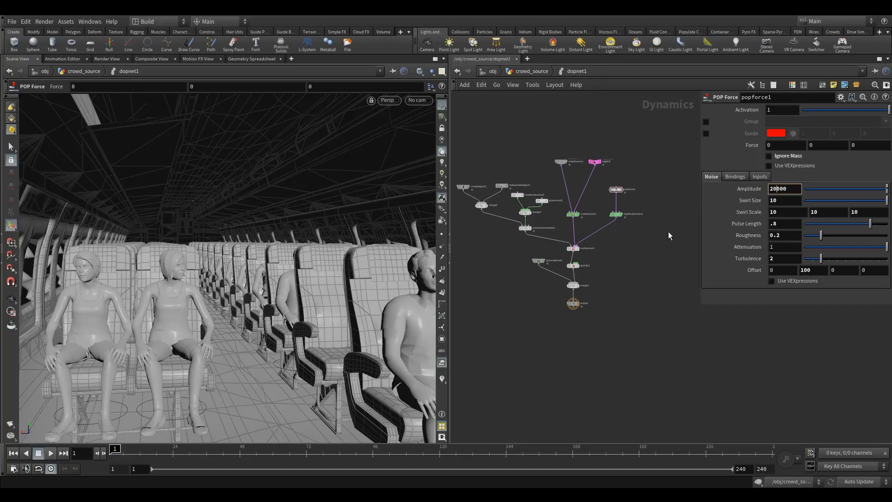
middle_drag(674, 258, 689, 247)
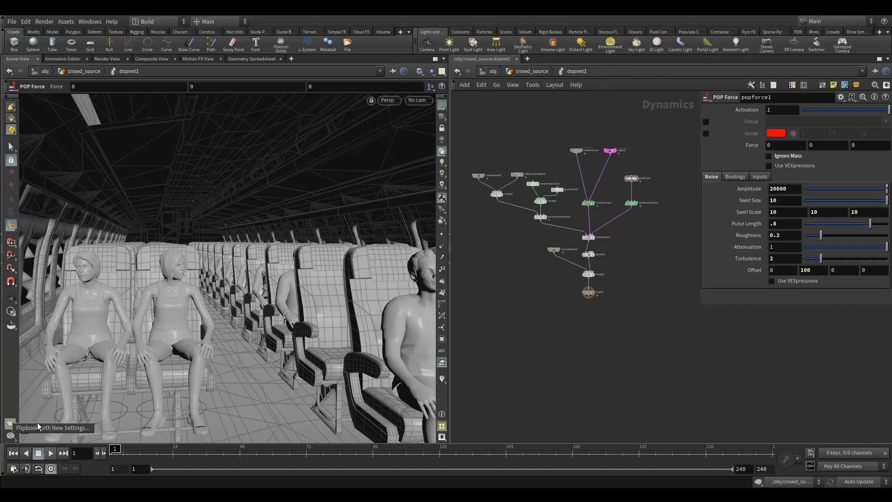
Render a new viewport flipbook to MPlay for frames 1 to 100 and reposition the MPlay window
click(10, 424)
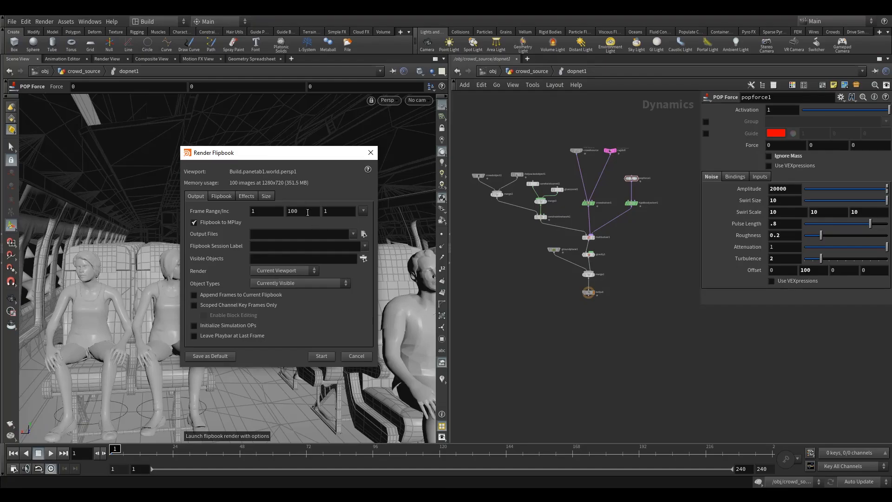
click(321, 356)
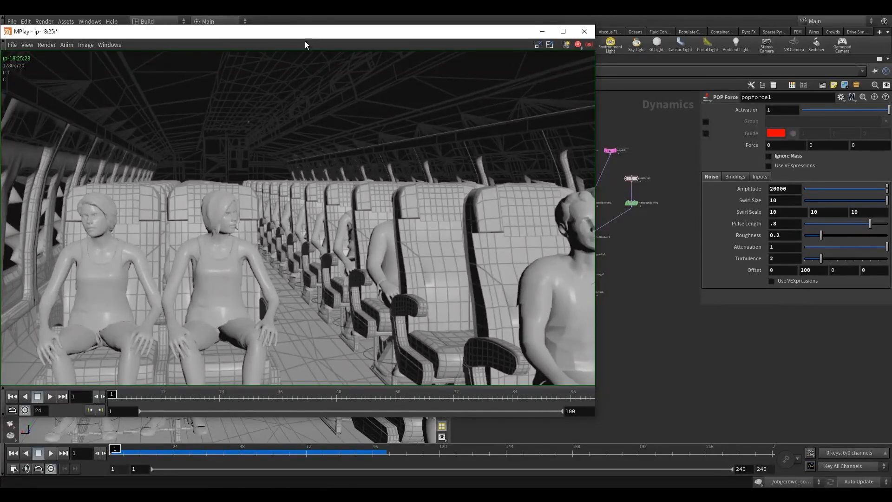
drag(310, 33, 413, 45)
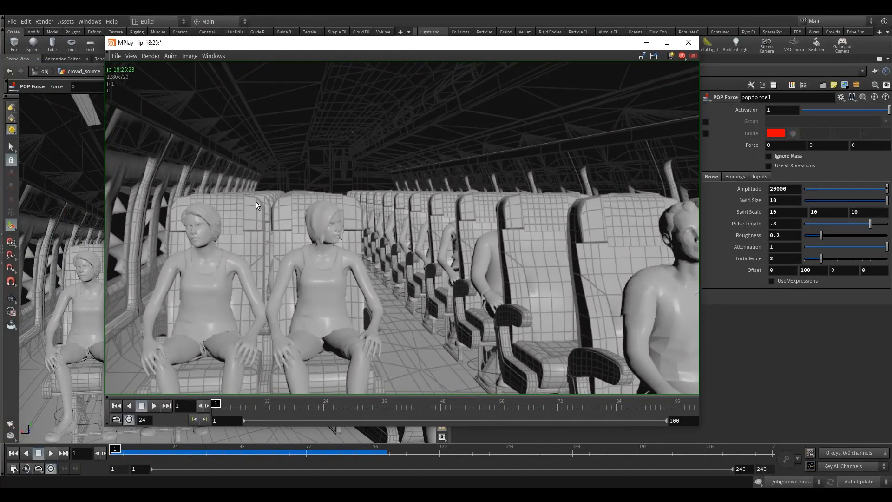
Play the new flipbook in MPlay, stop it and scrub to frame 100 to examine the crowd's motion
click(154, 405)
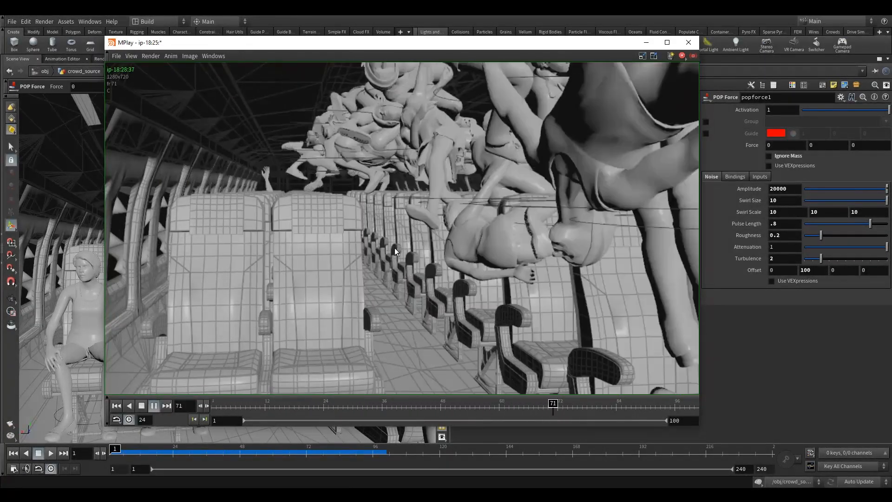
drag(433, 43, 389, 55)
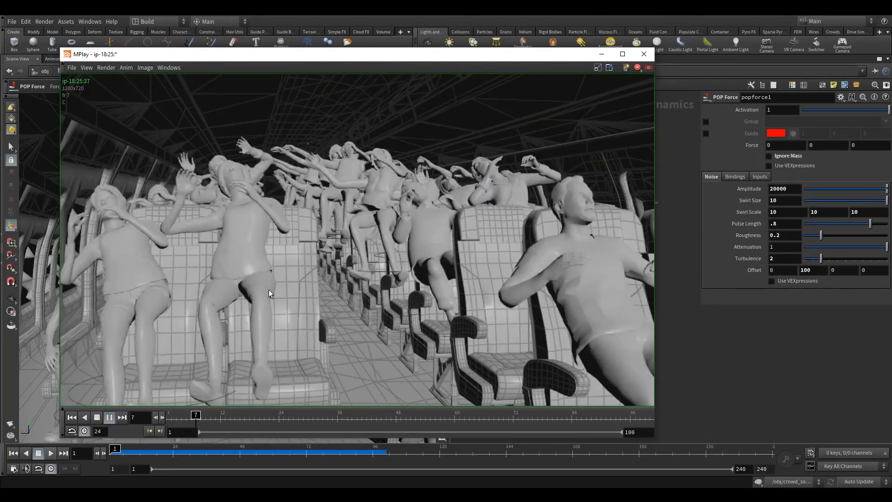
click(97, 418)
drag(449, 415, 666, 416)
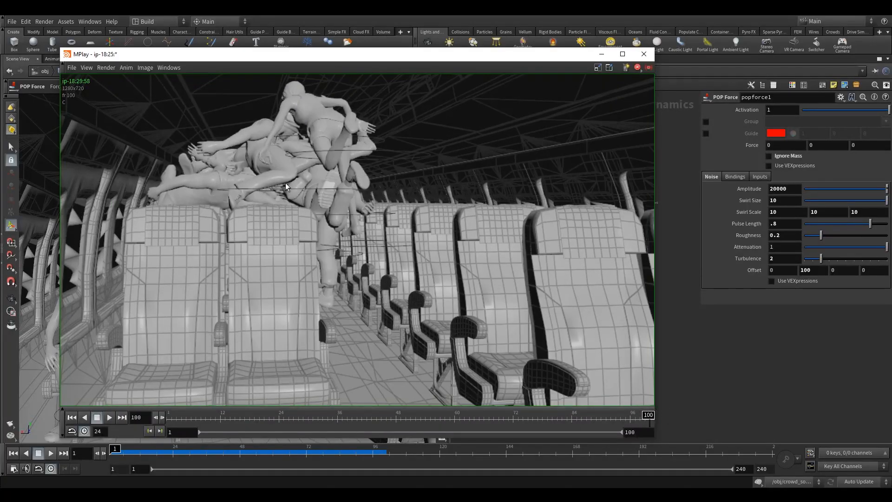